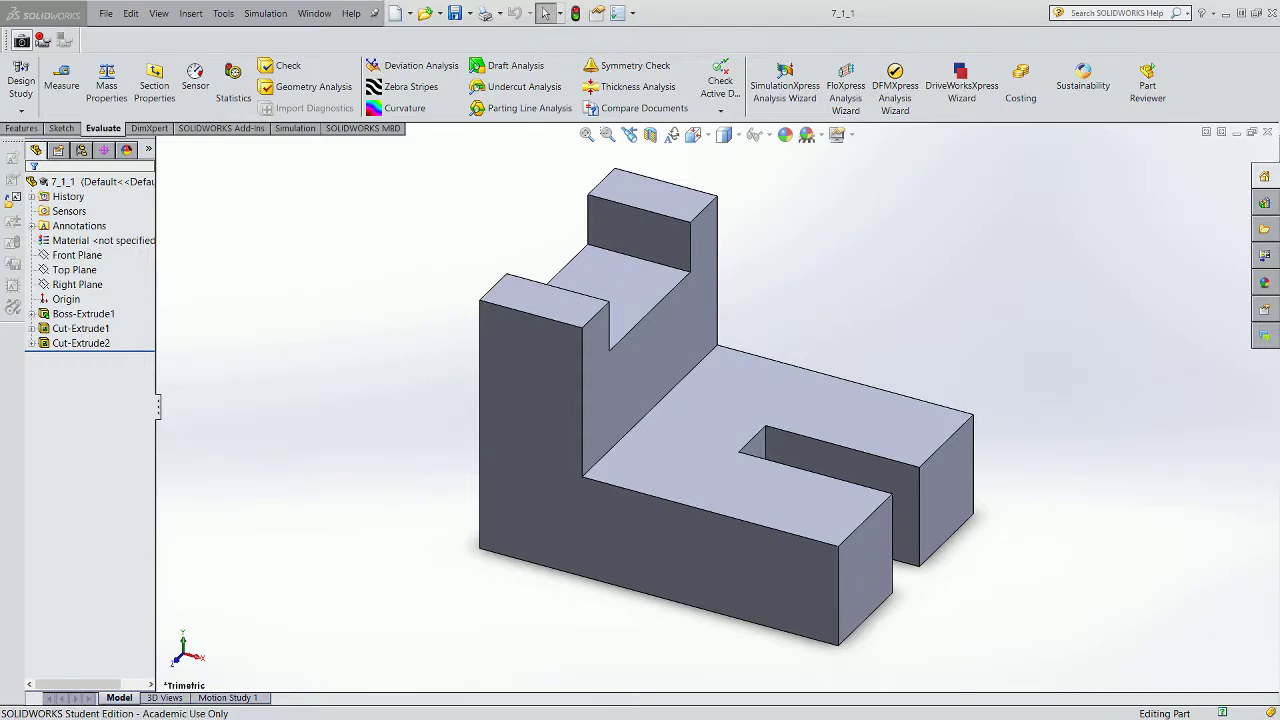
- Switch to the browser and review the Activity 7.1 Dimensioning Standards resources page, including its CAD files list
key(alt+Tab)
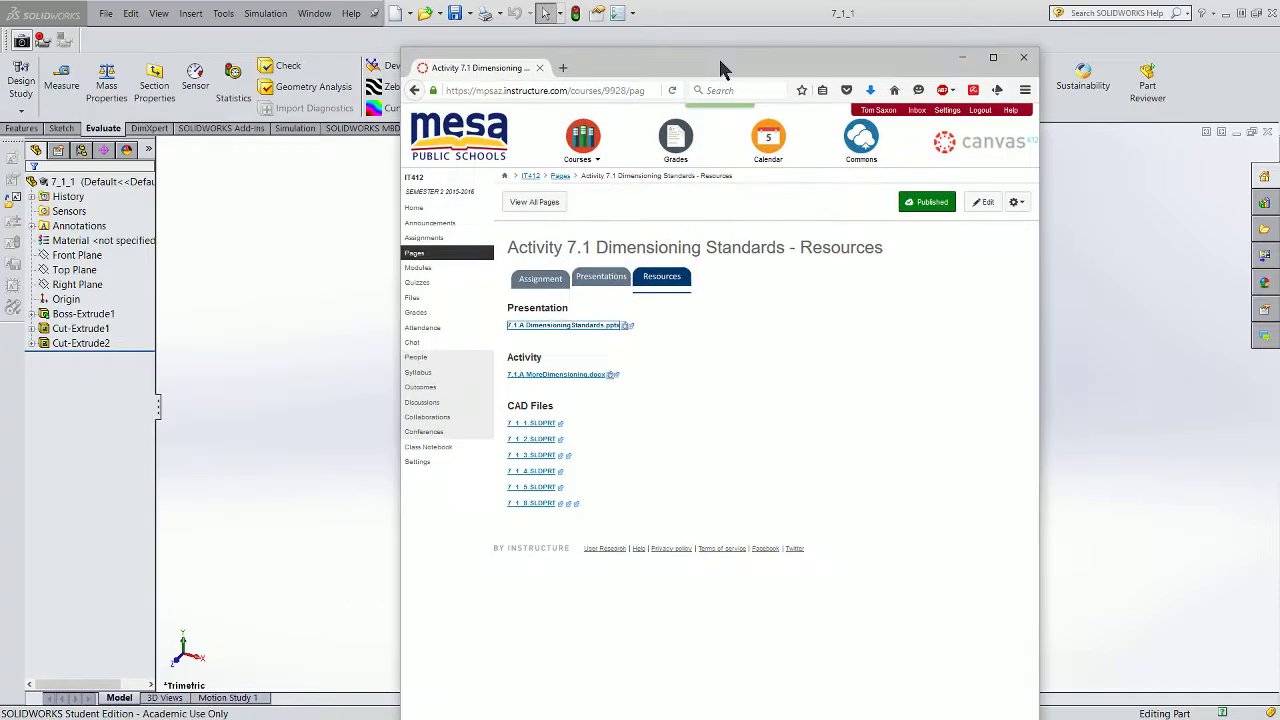
double_click(718, 56)
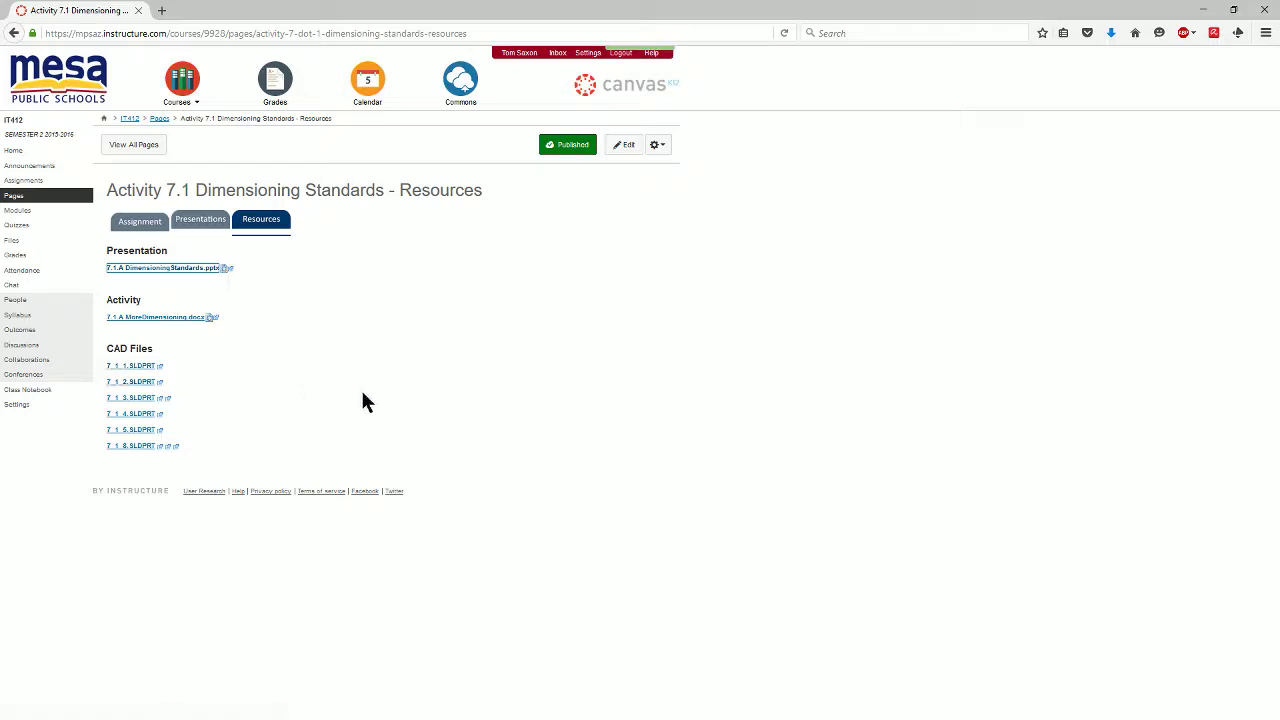
click(1202, 12)
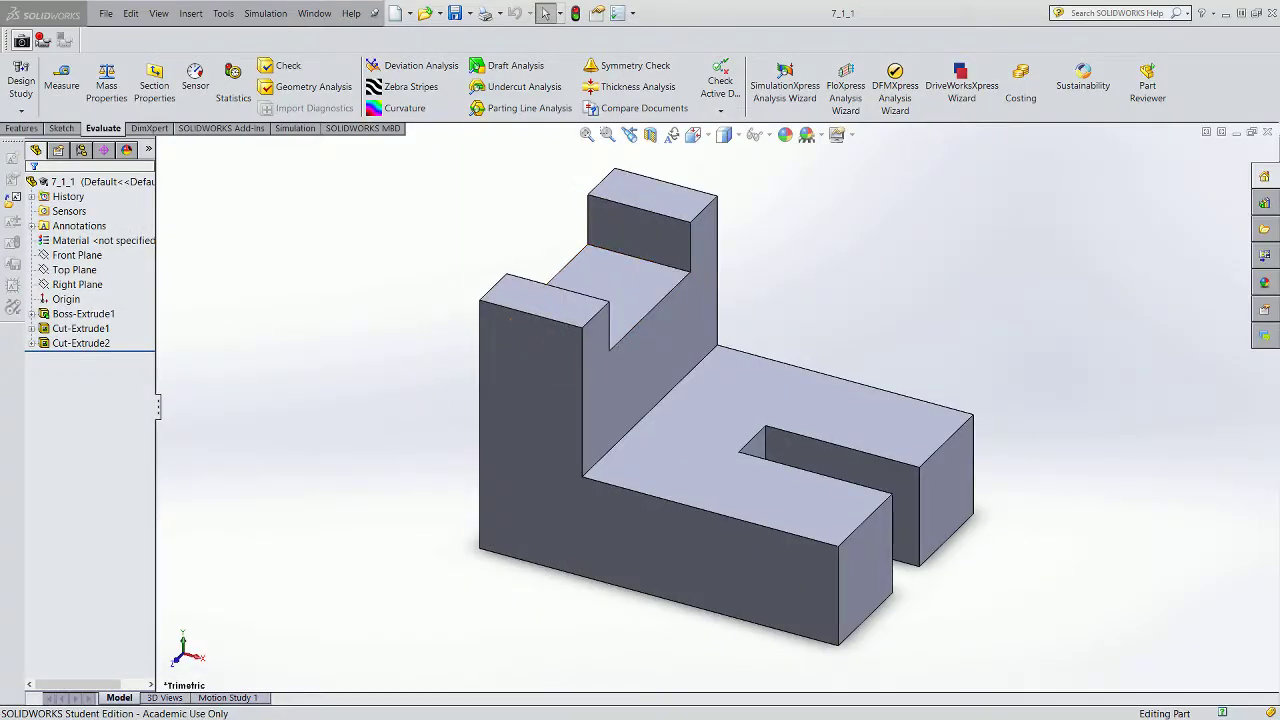
- Switch to the 7.1.A MoreDimensioning-1 document in Word and read procedure item 1 with its part sketch
key(alt+Tab)
scroll(624, 376, down, 5)
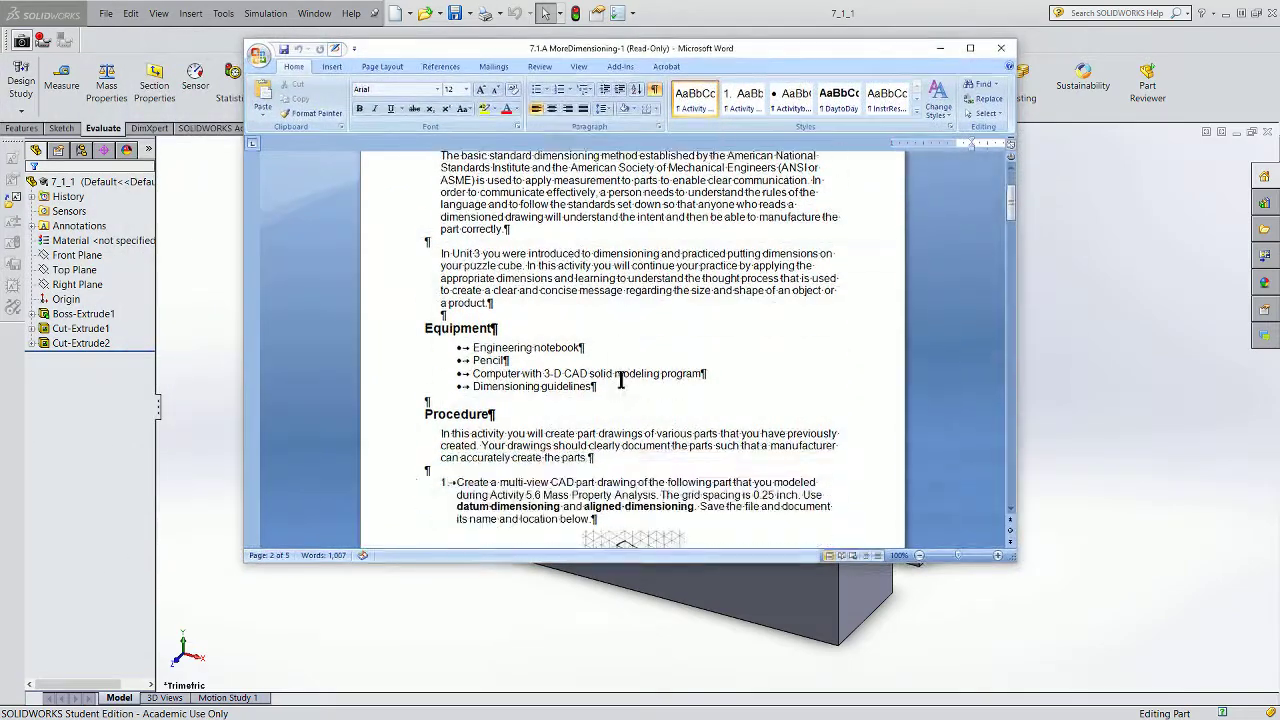
scroll(624, 376, down, 1)
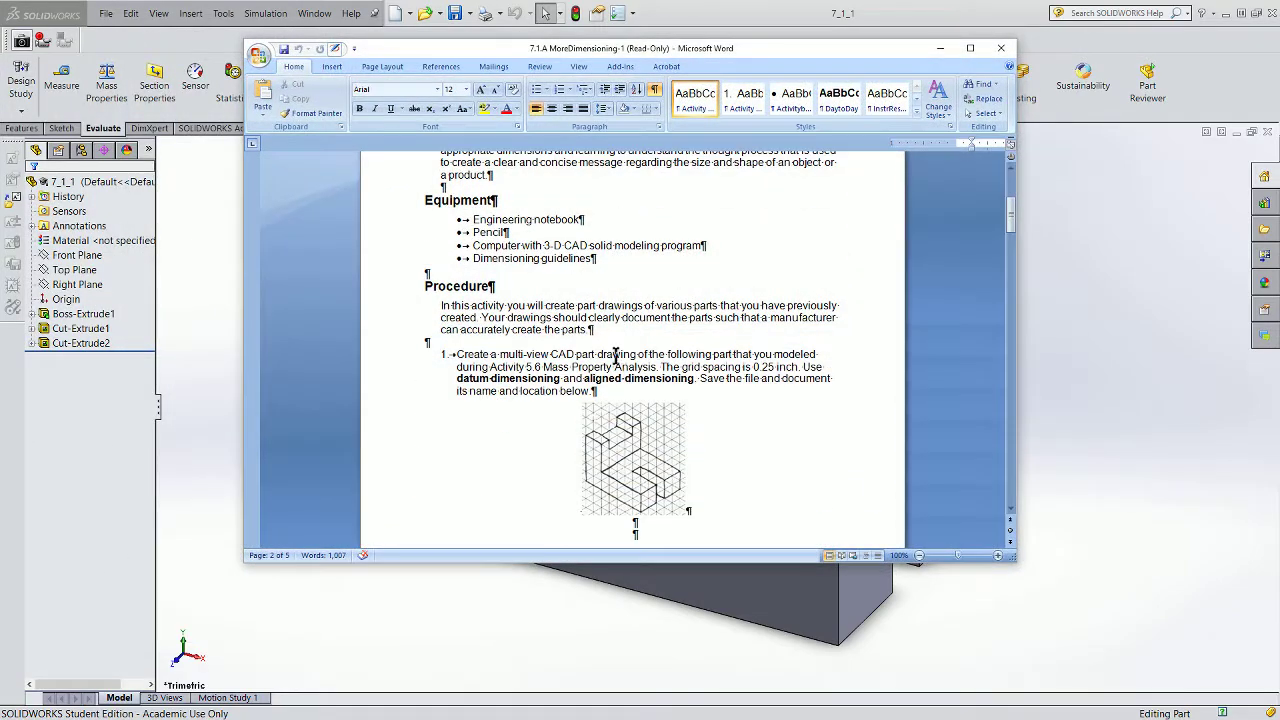
scroll(616, 356, down, 1)
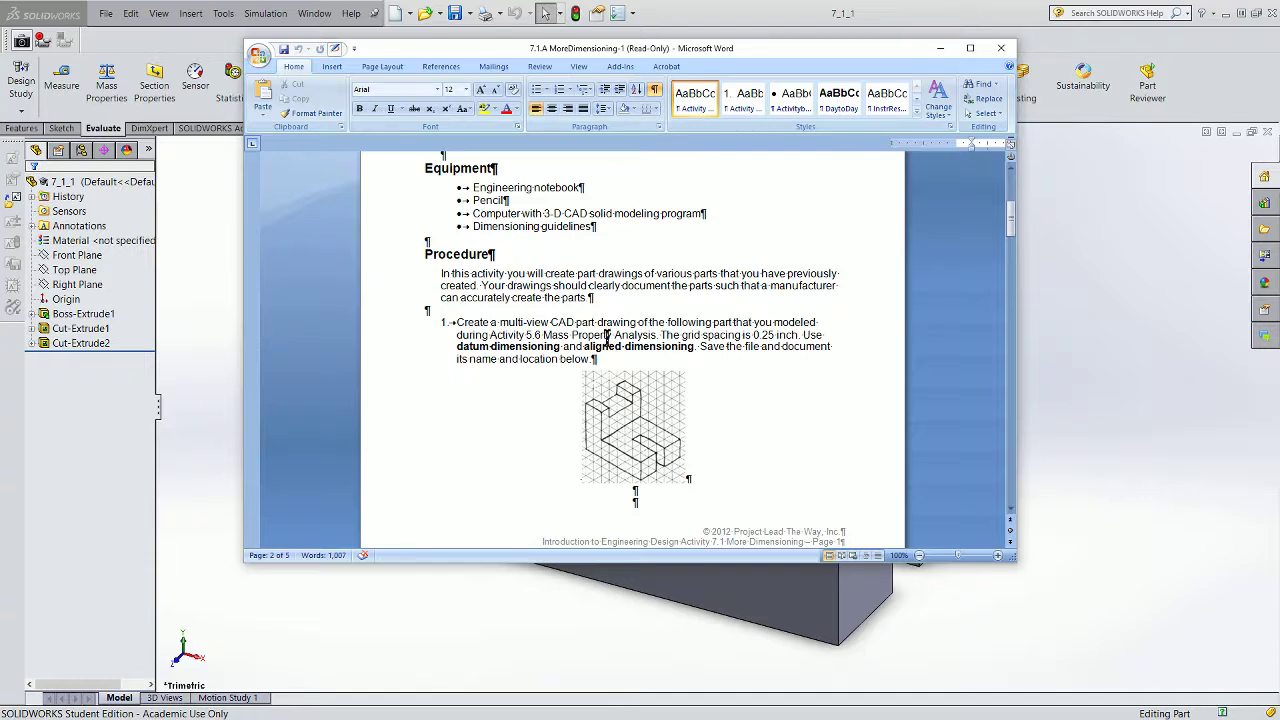
scroll(607, 337, down, 1)
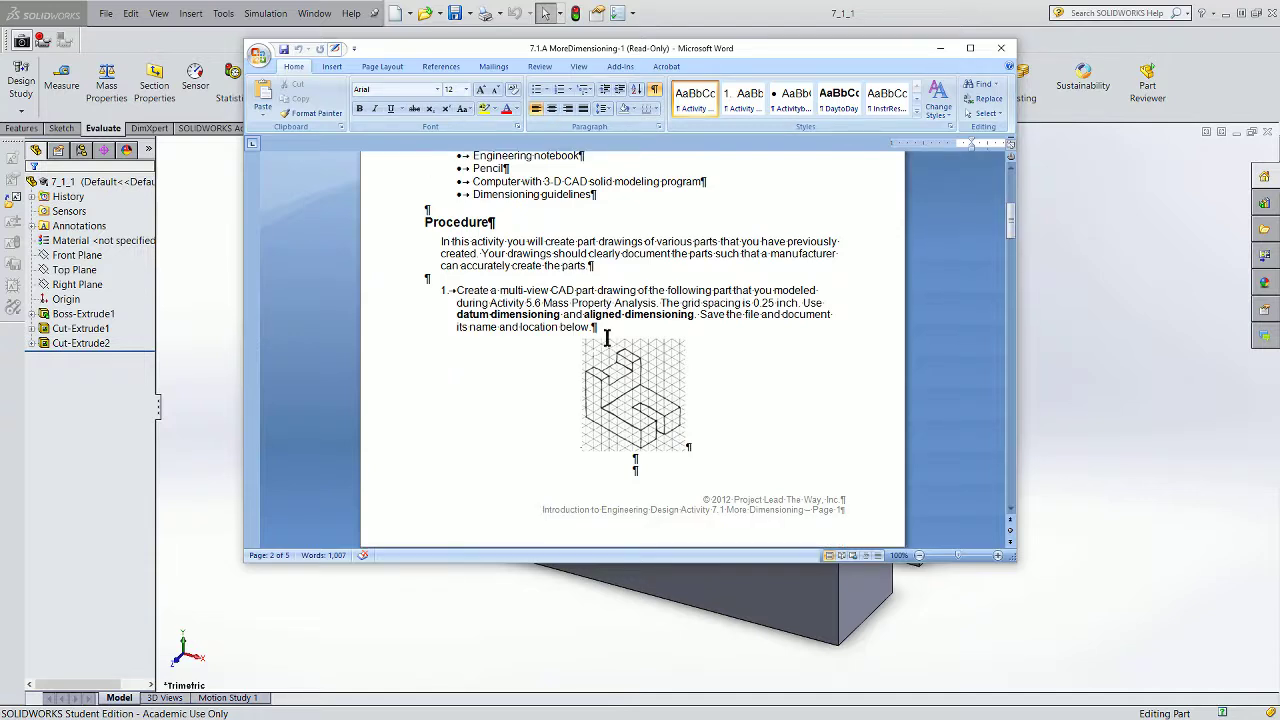
scroll(598, 352, down, 1)
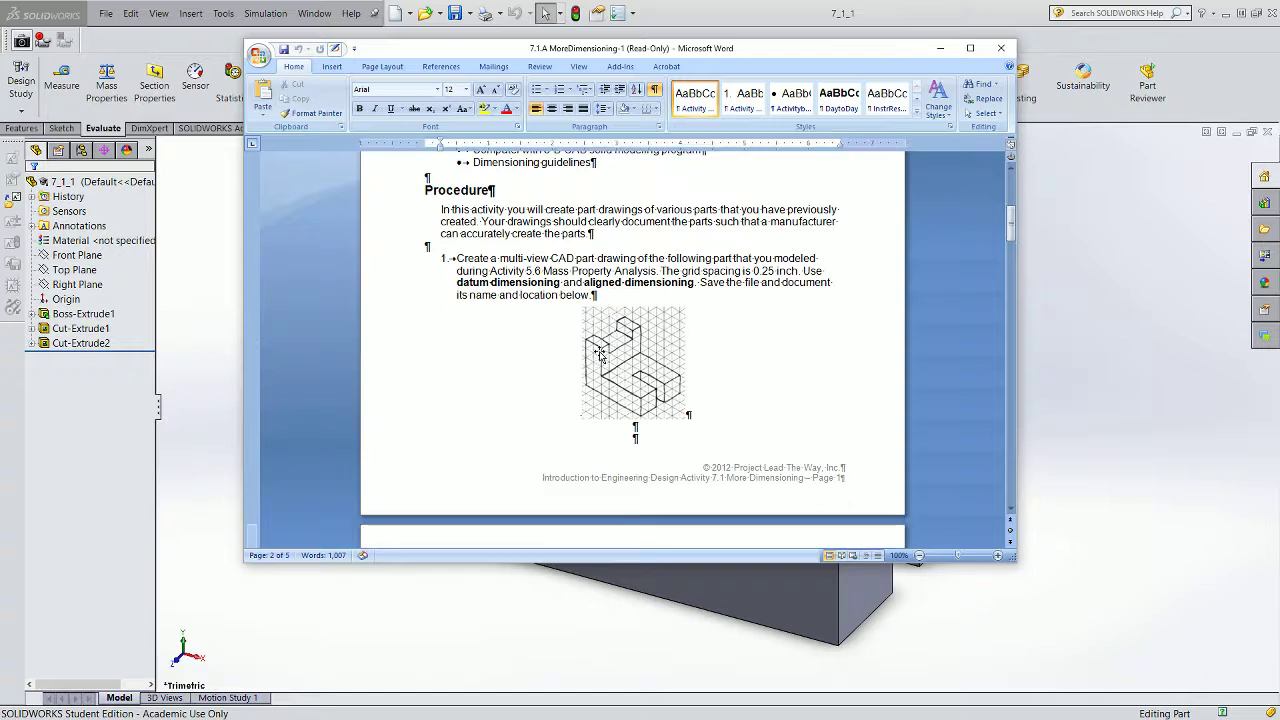
scroll(629, 359, down, 1)
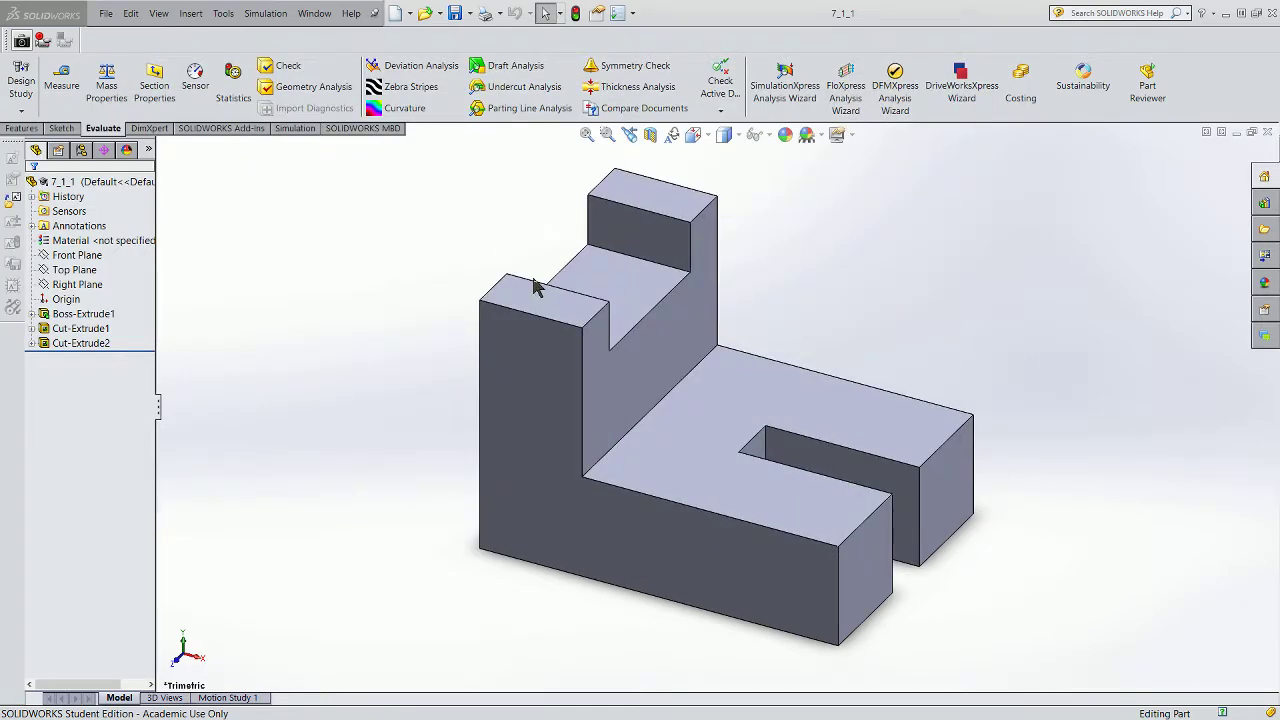
- Make a new 2D engineering drawing from the open part 7_1_1
click(106, 18)
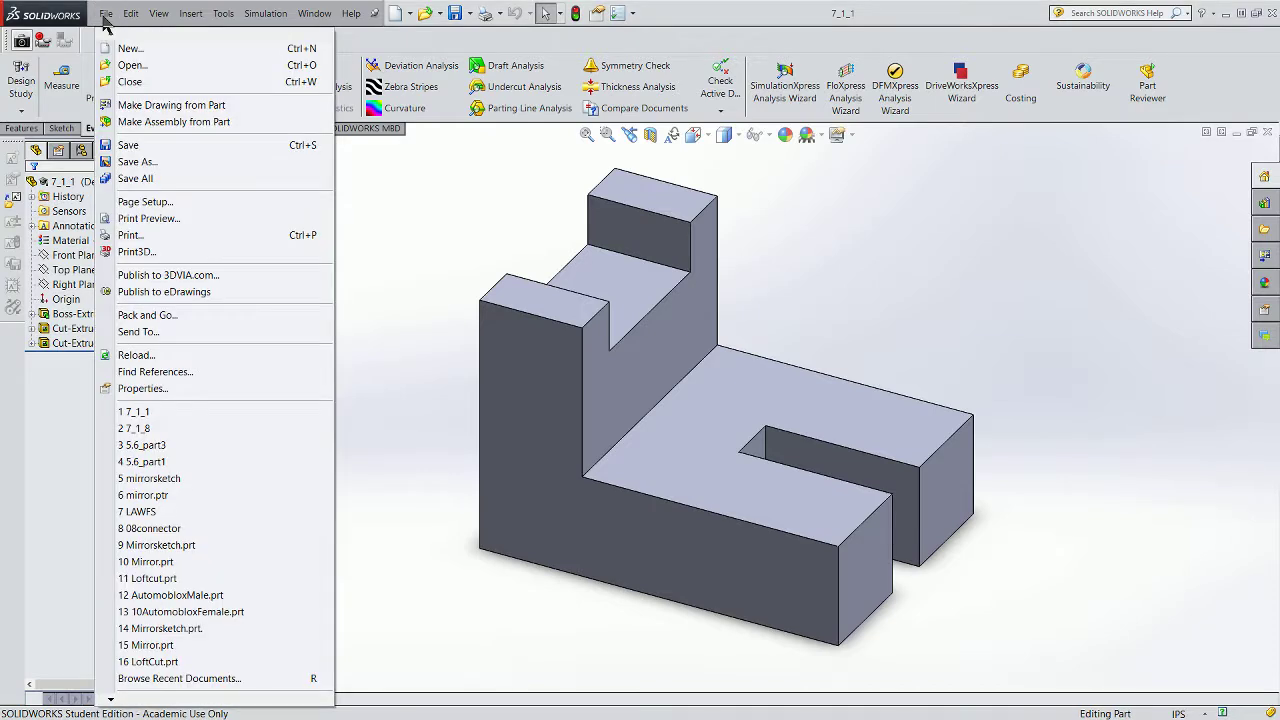
click(127, 106)
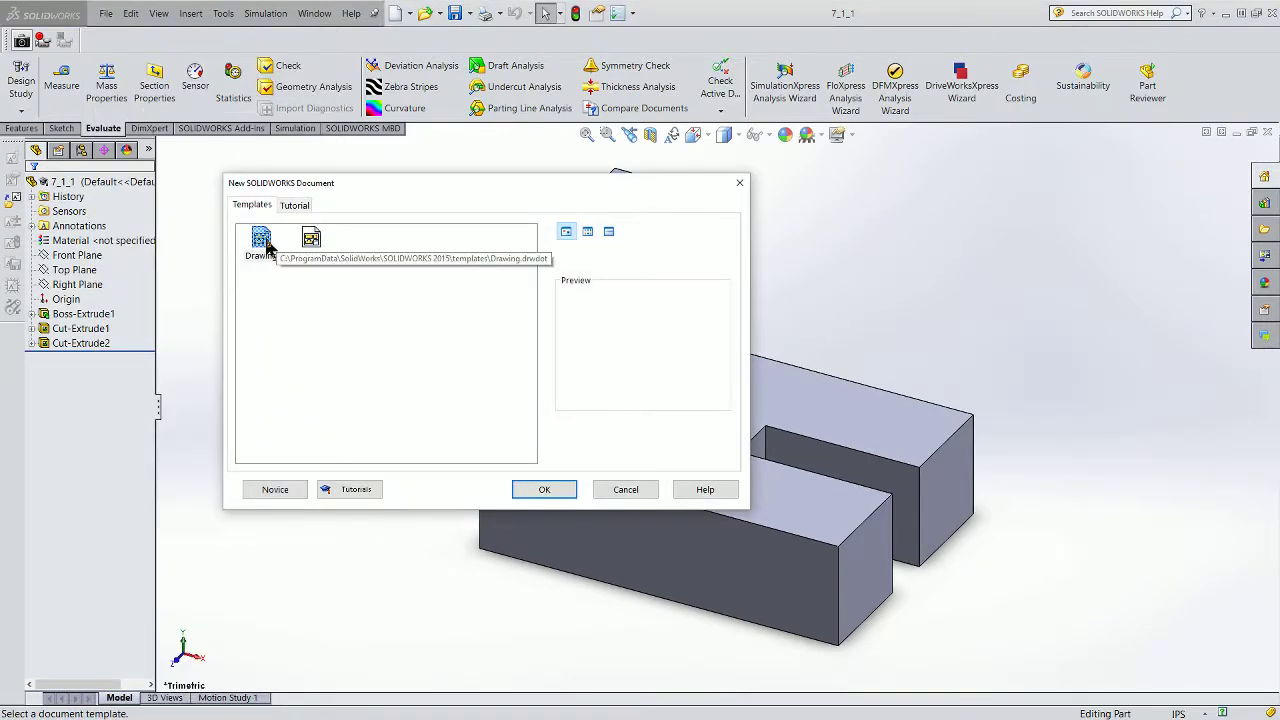
click(277, 489)
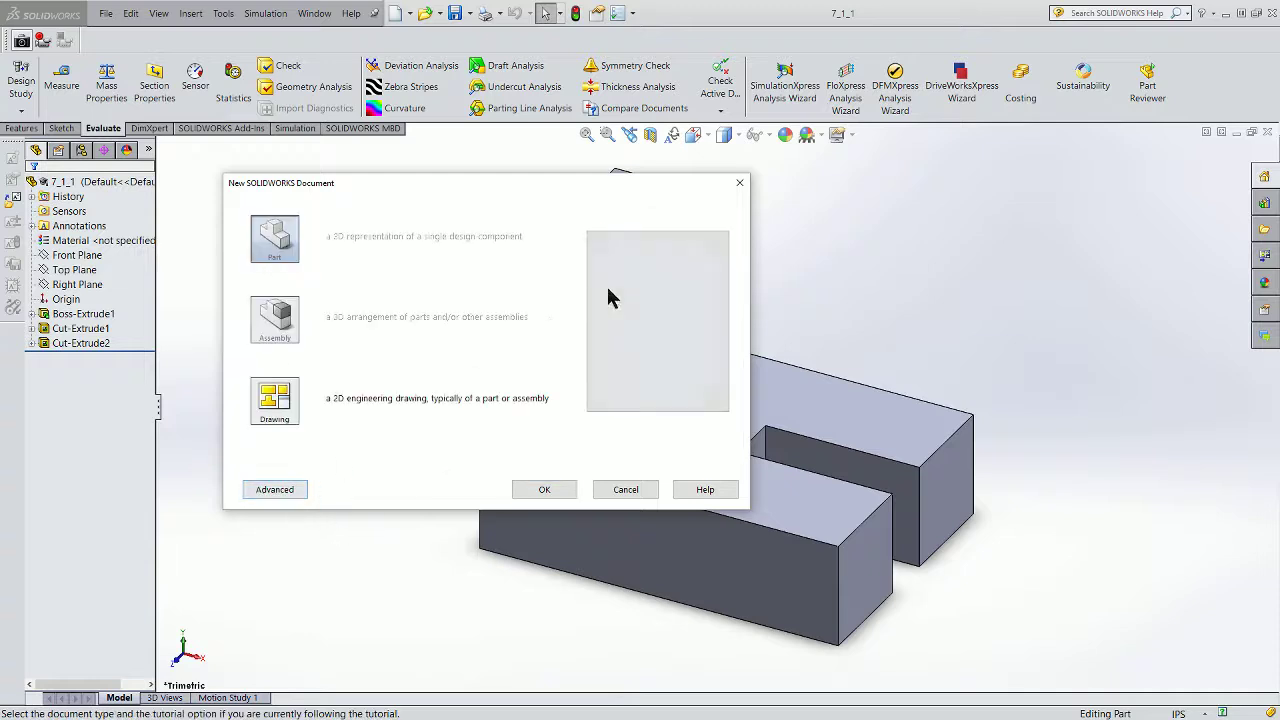
click(277, 420)
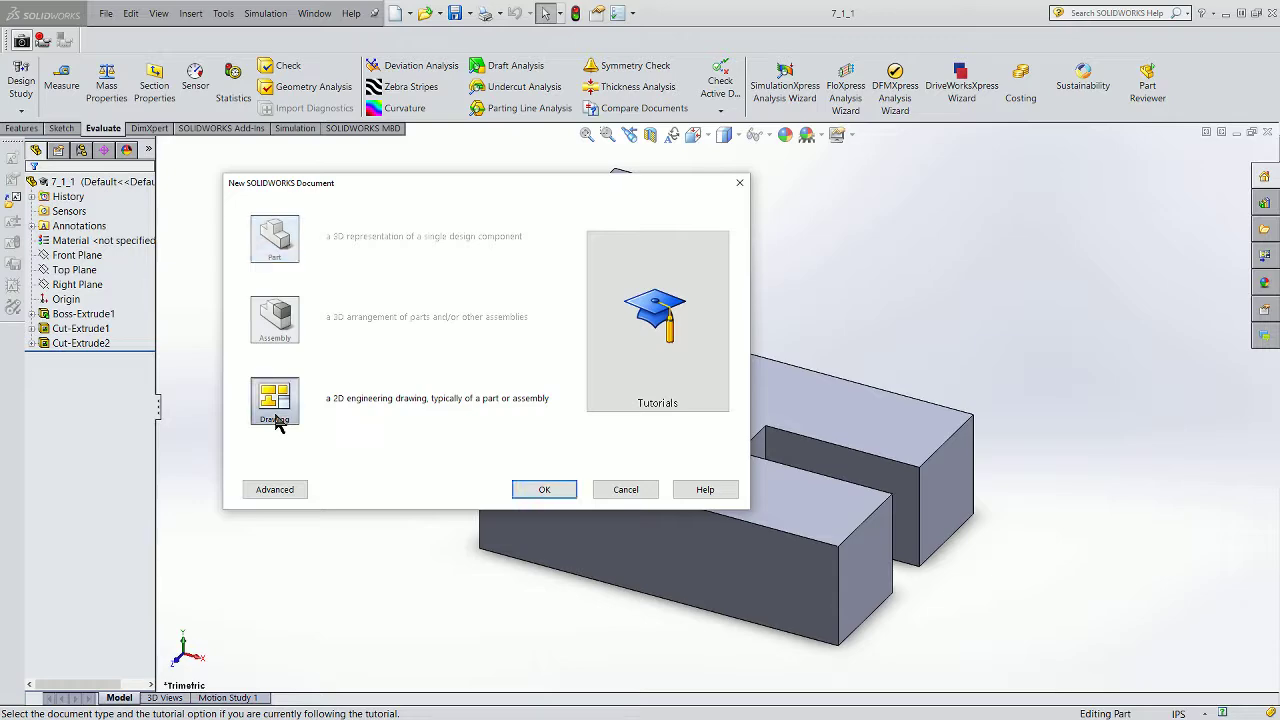
click(531, 489)
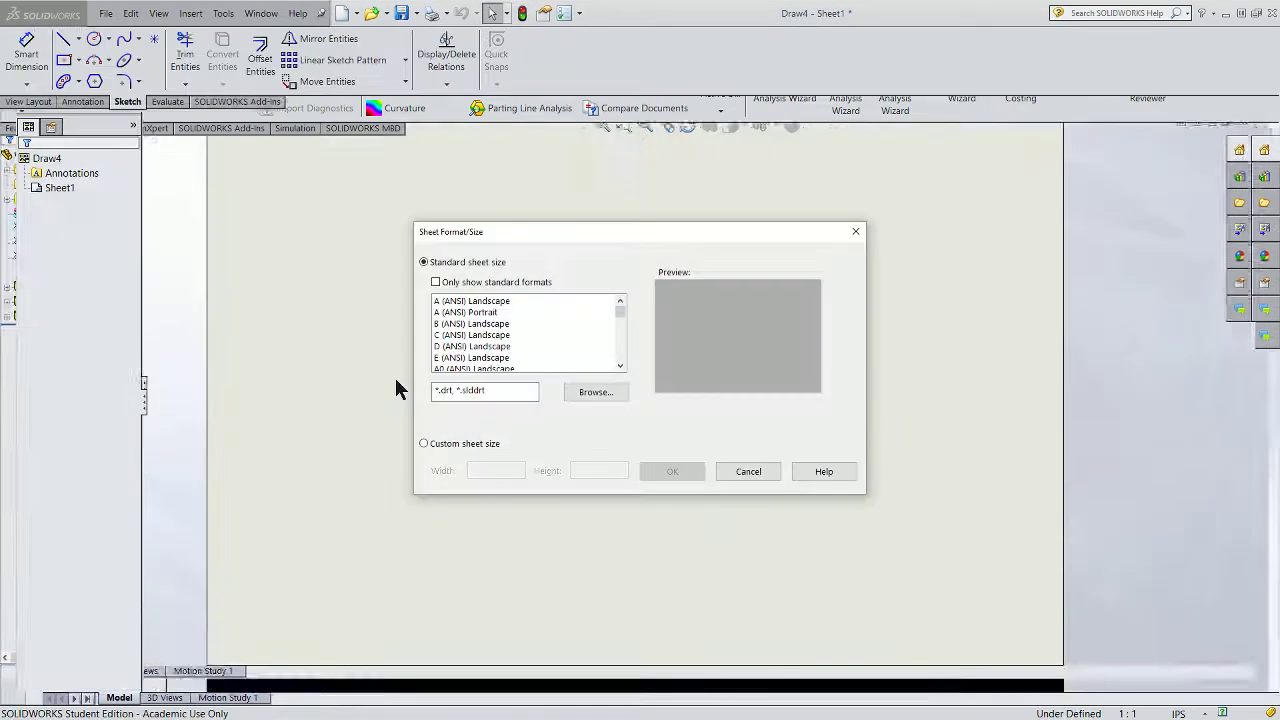
- Apply the sheet format a - IED_landscape.slddrt from the C:\IED 41\IED Templates folder to the new drawing
click(593, 392)
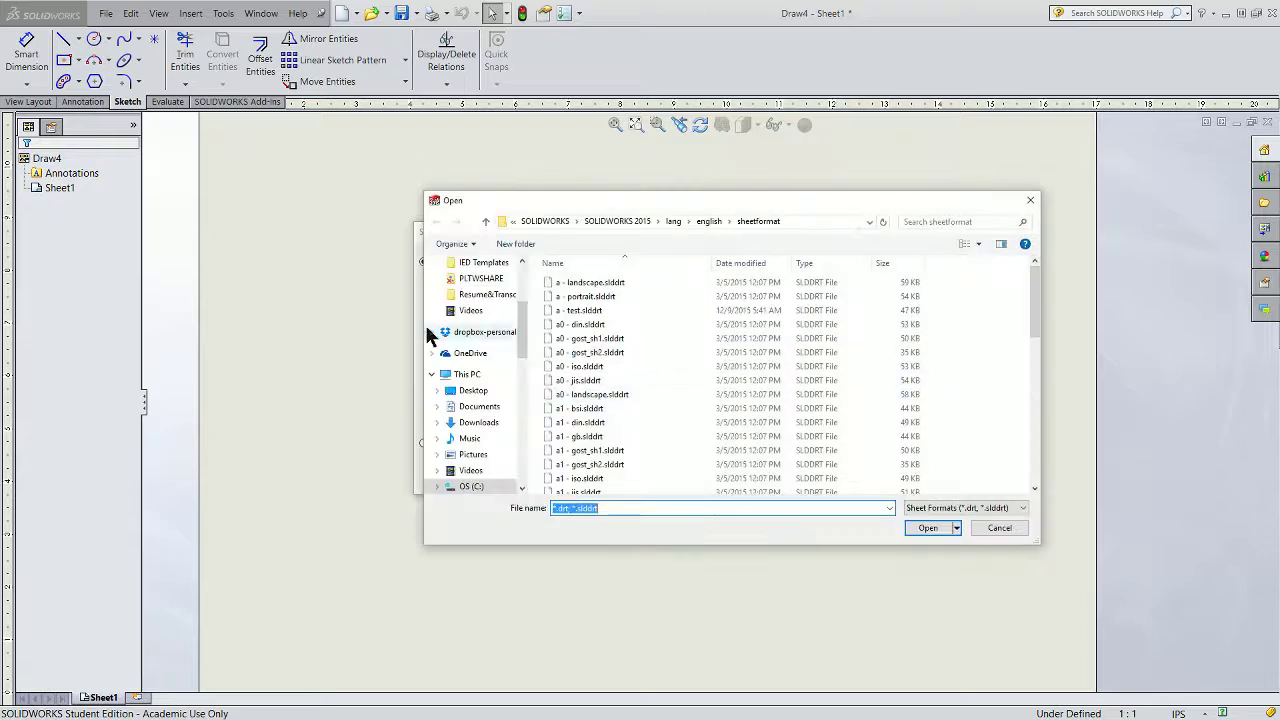
drag(523, 357, 491, 395)
click(439, 360)
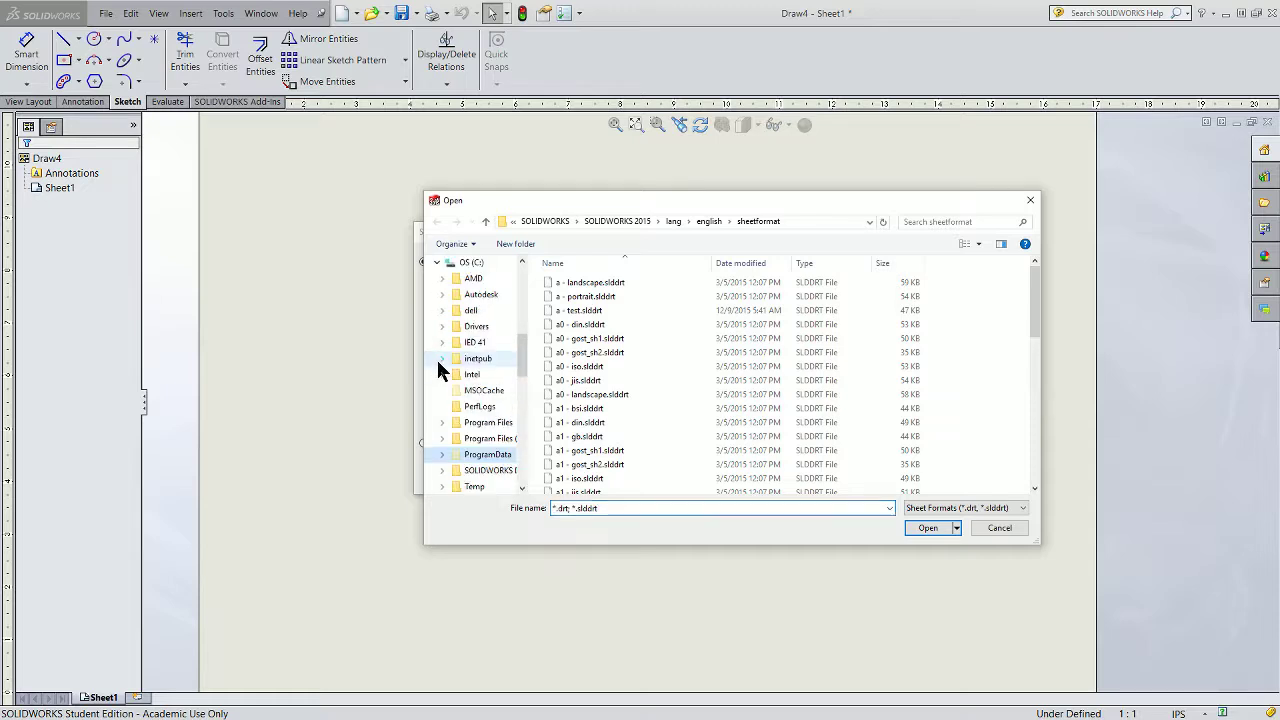
click(462, 343)
double_click(563, 280)
click(579, 281)
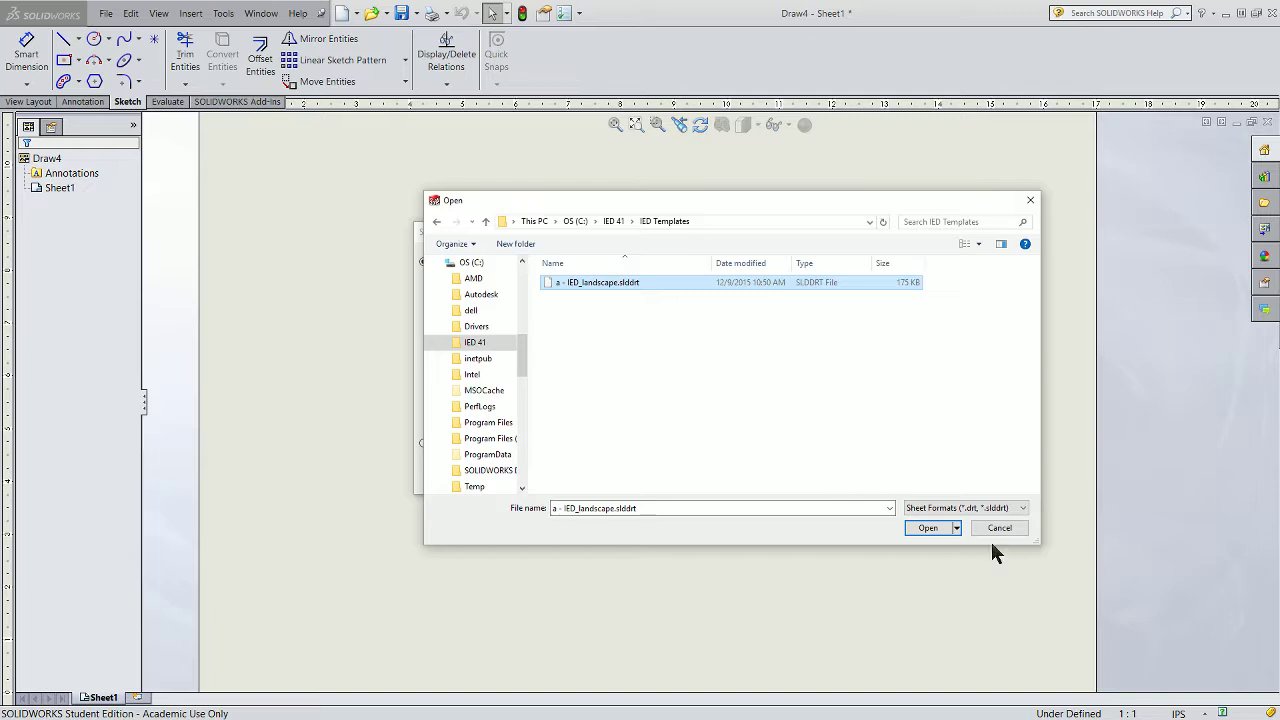
click(926, 528)
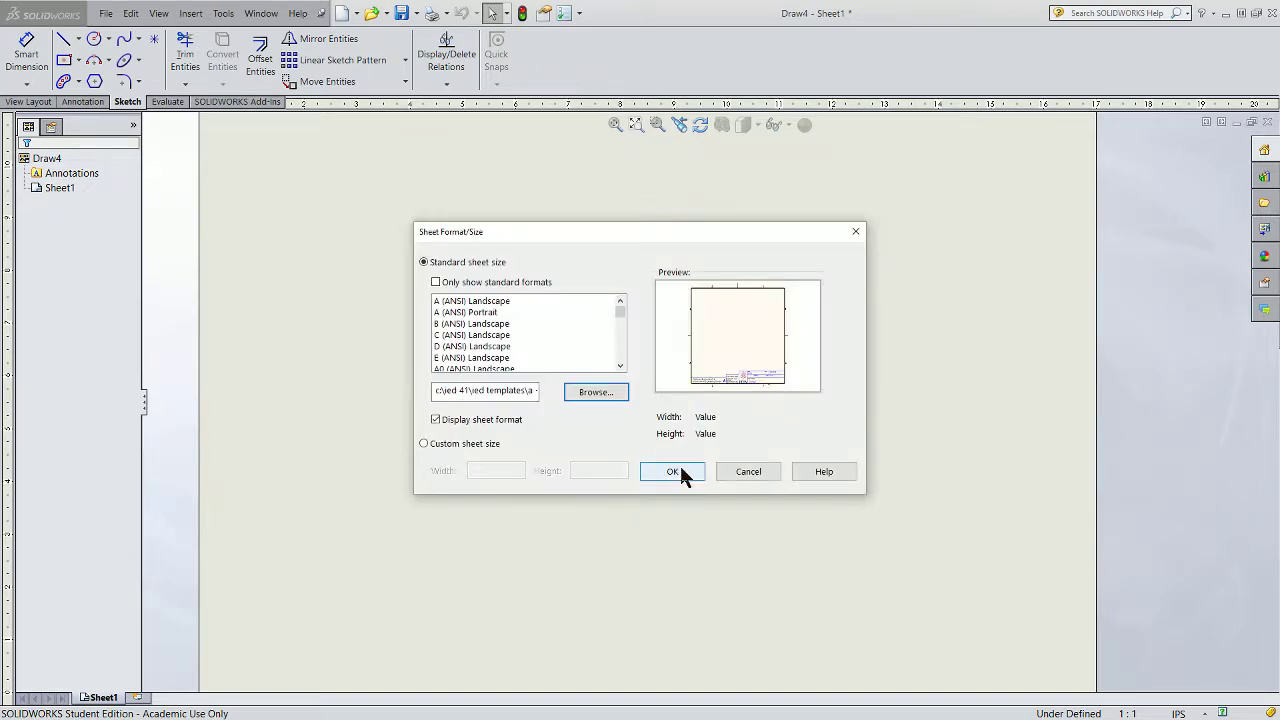
click(672, 475)
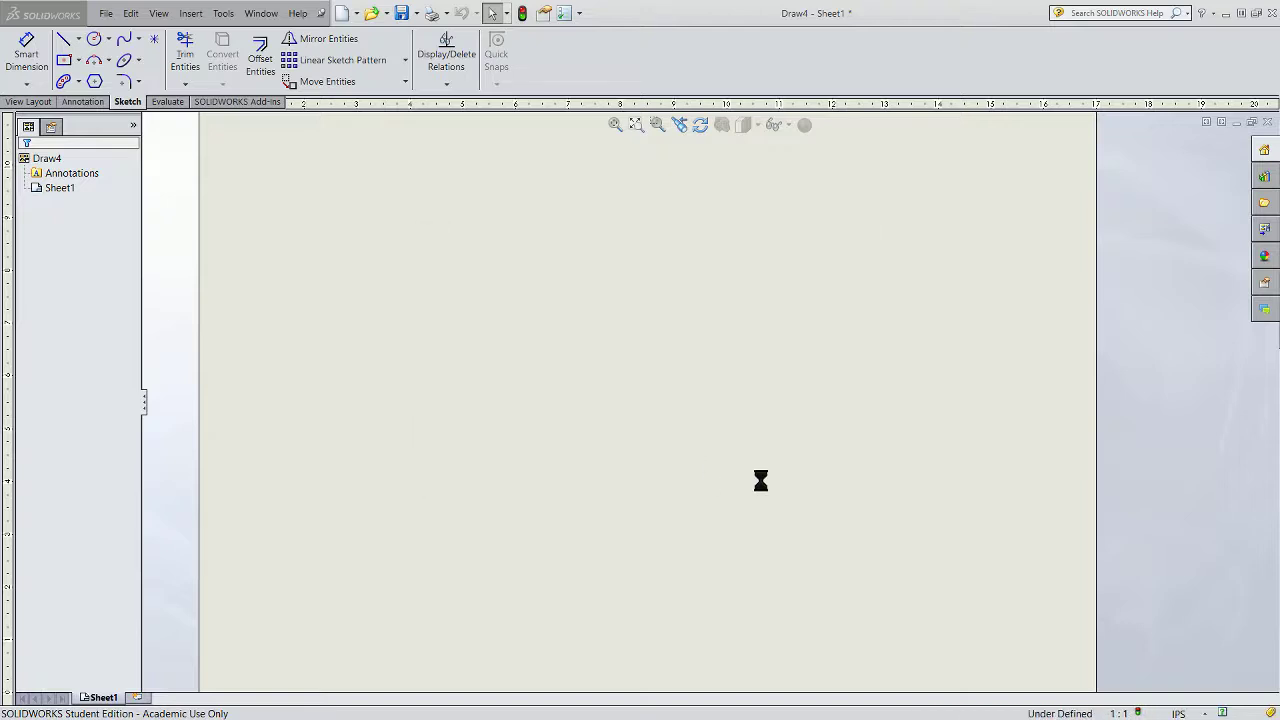
scroll(763, 537, down, 1)
scroll(766, 609, up, 2)
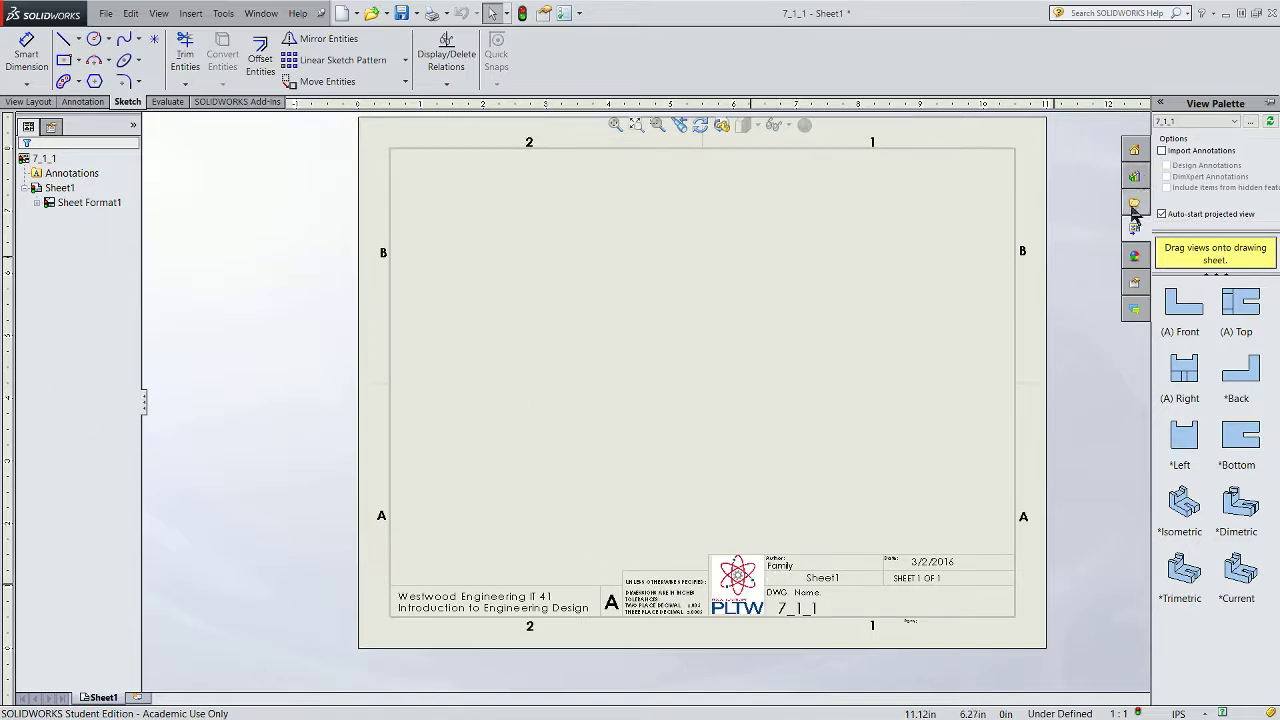
click(68, 204)
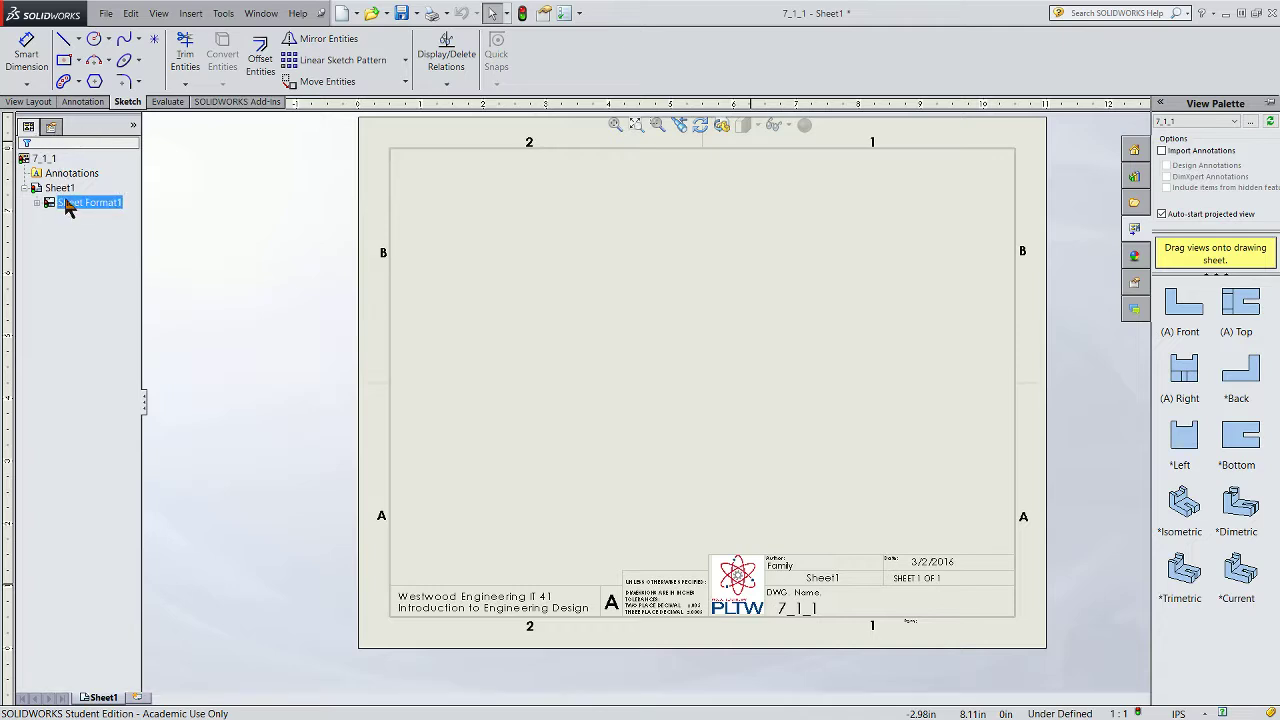
click(42, 104)
click(60, 62)
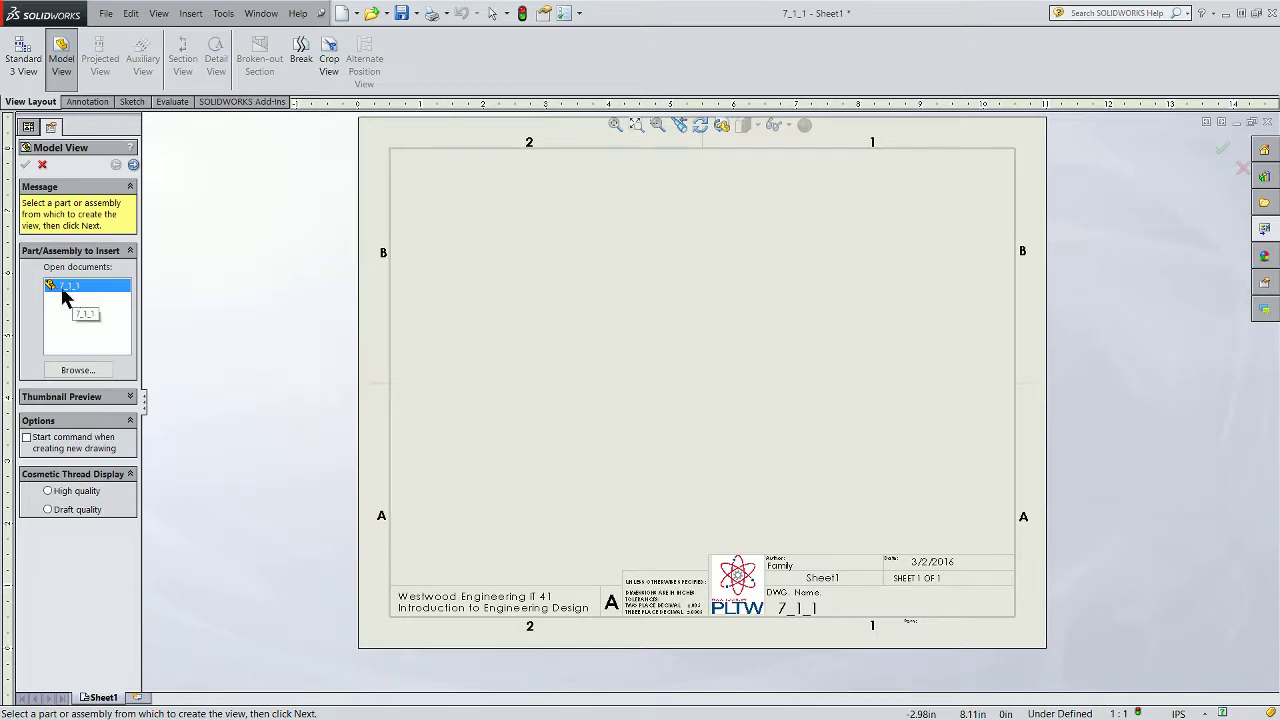
click(61, 52)
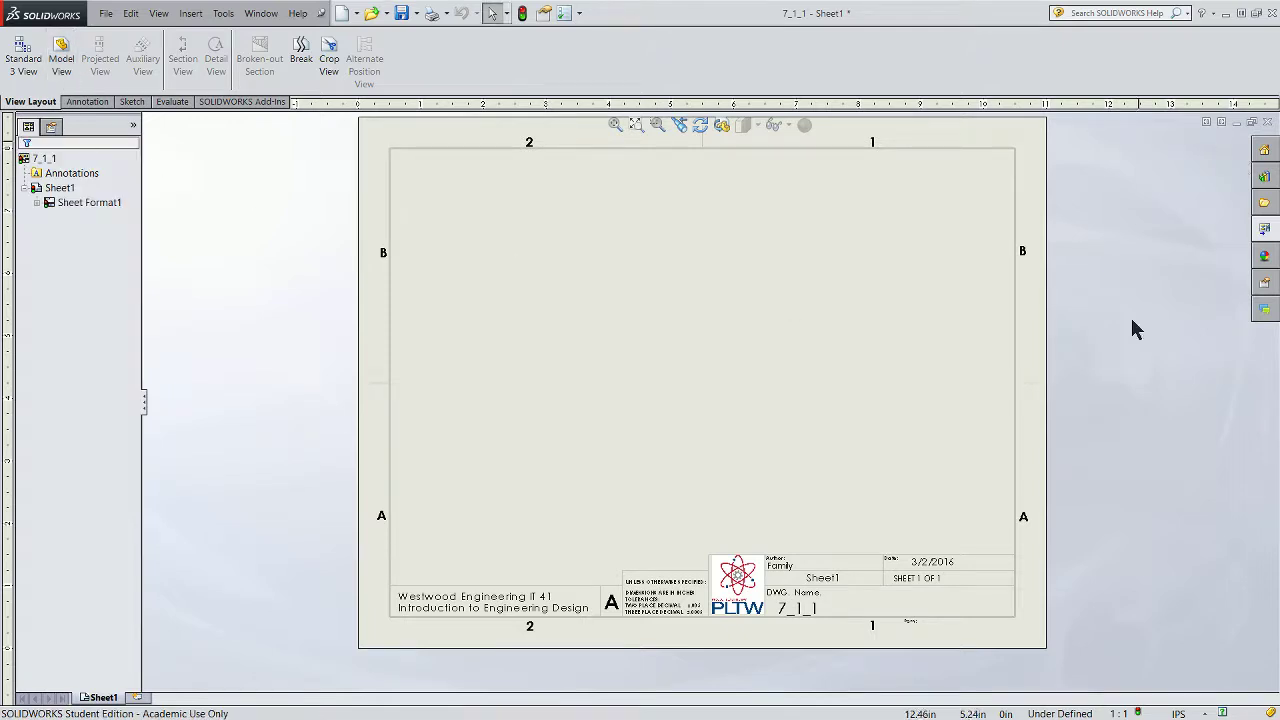
- Place the front view of part 7_1_1 from the view palette in the lower-left area of the drawing sheet
click(1265, 230)
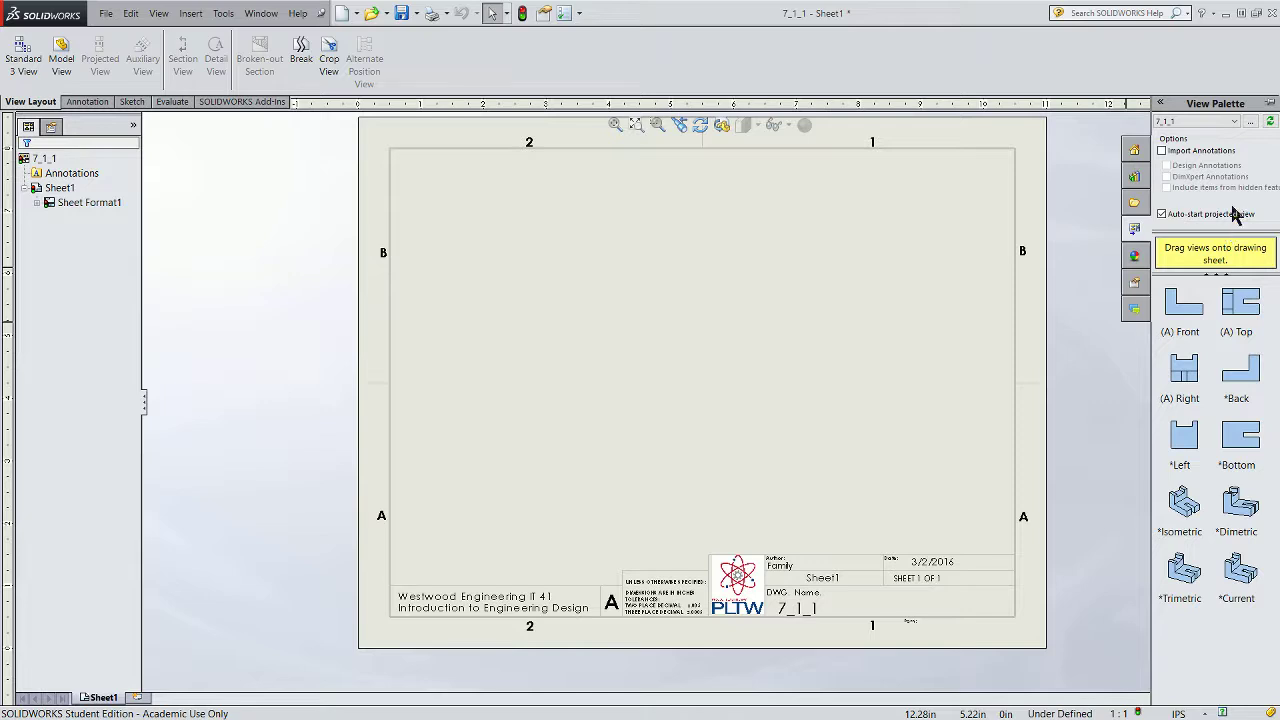
click(1230, 122)
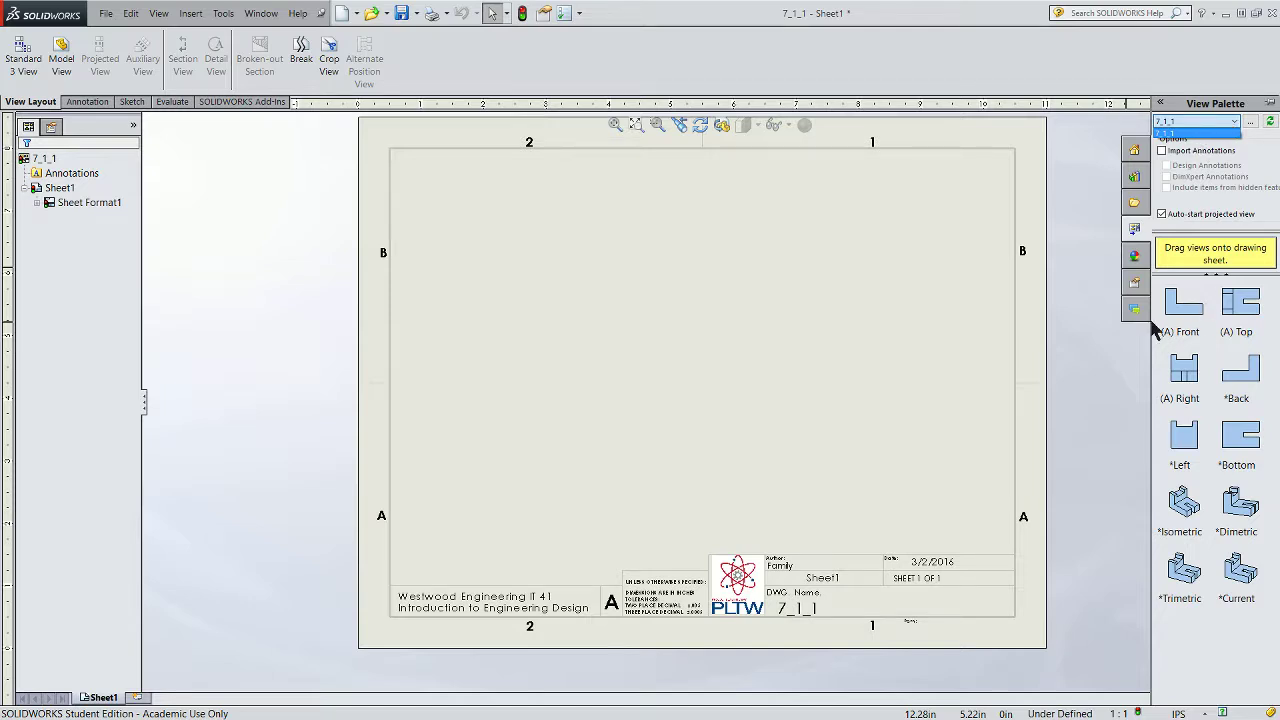
click(1085, 274)
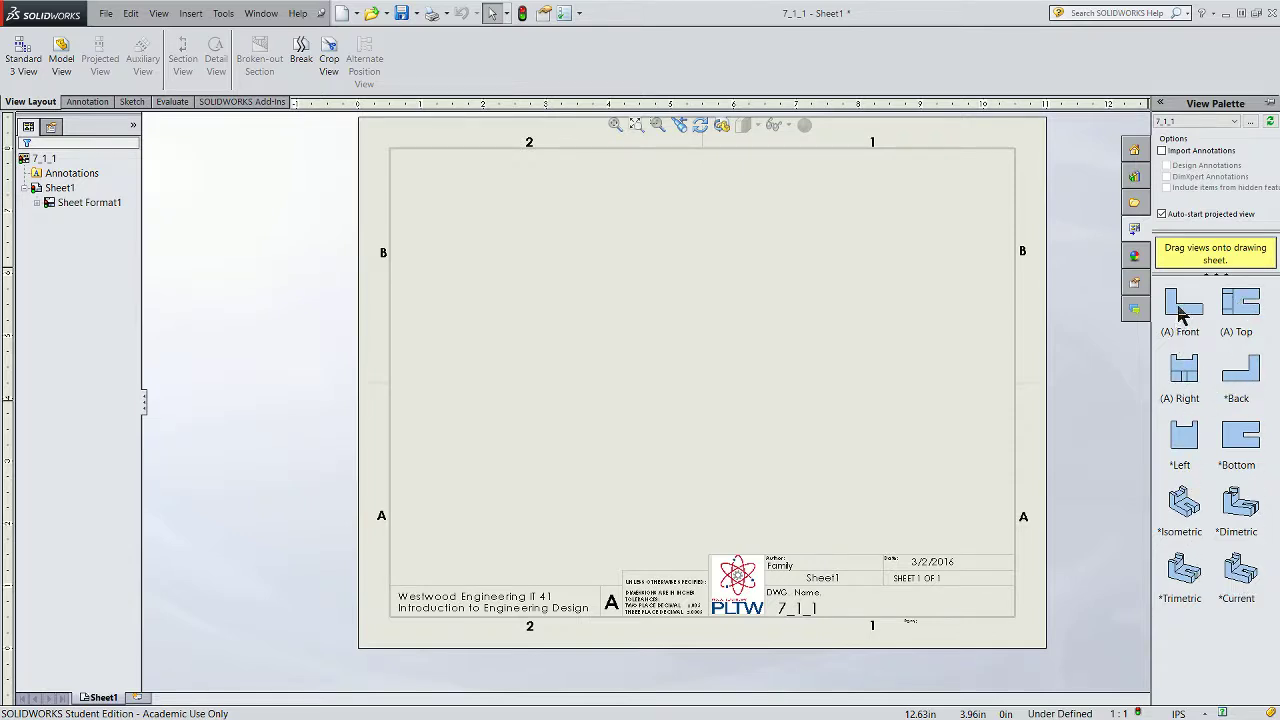
drag(1180, 313, 544, 451)
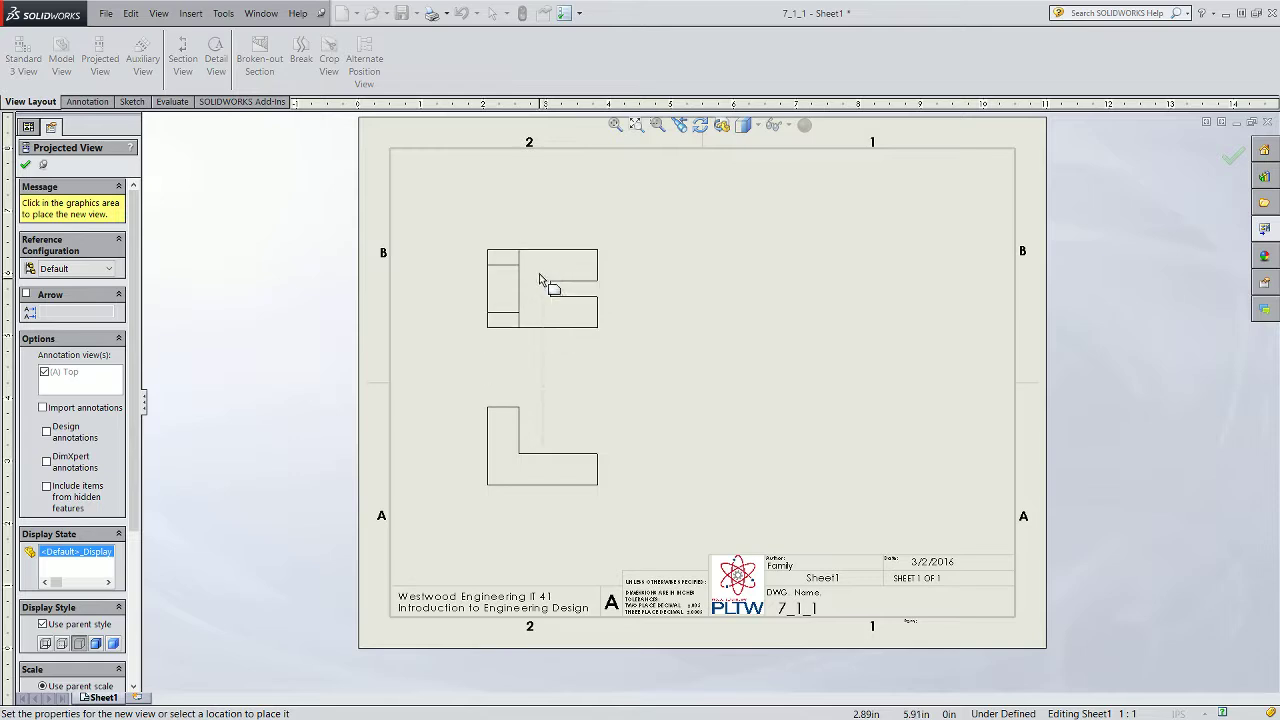
- Project the top view above the front view, the right view beside it, and an isometric view diagonally up from it
click(541, 283)
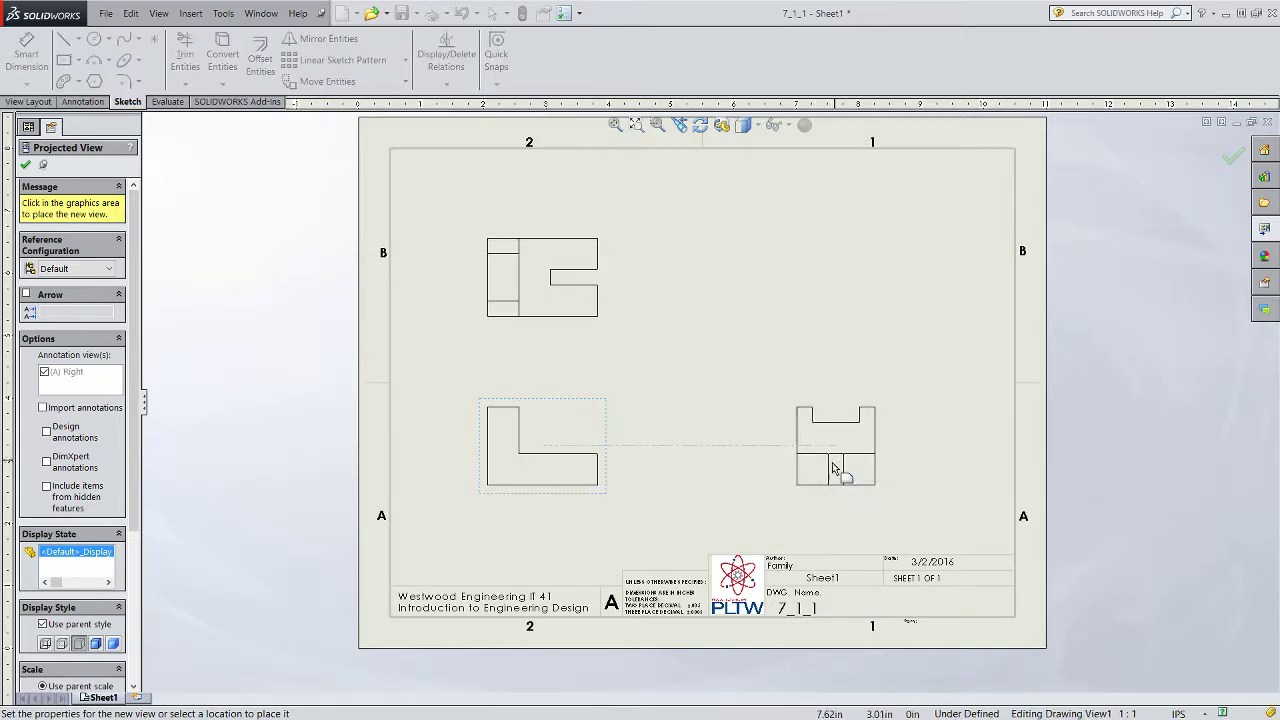
click(765, 479)
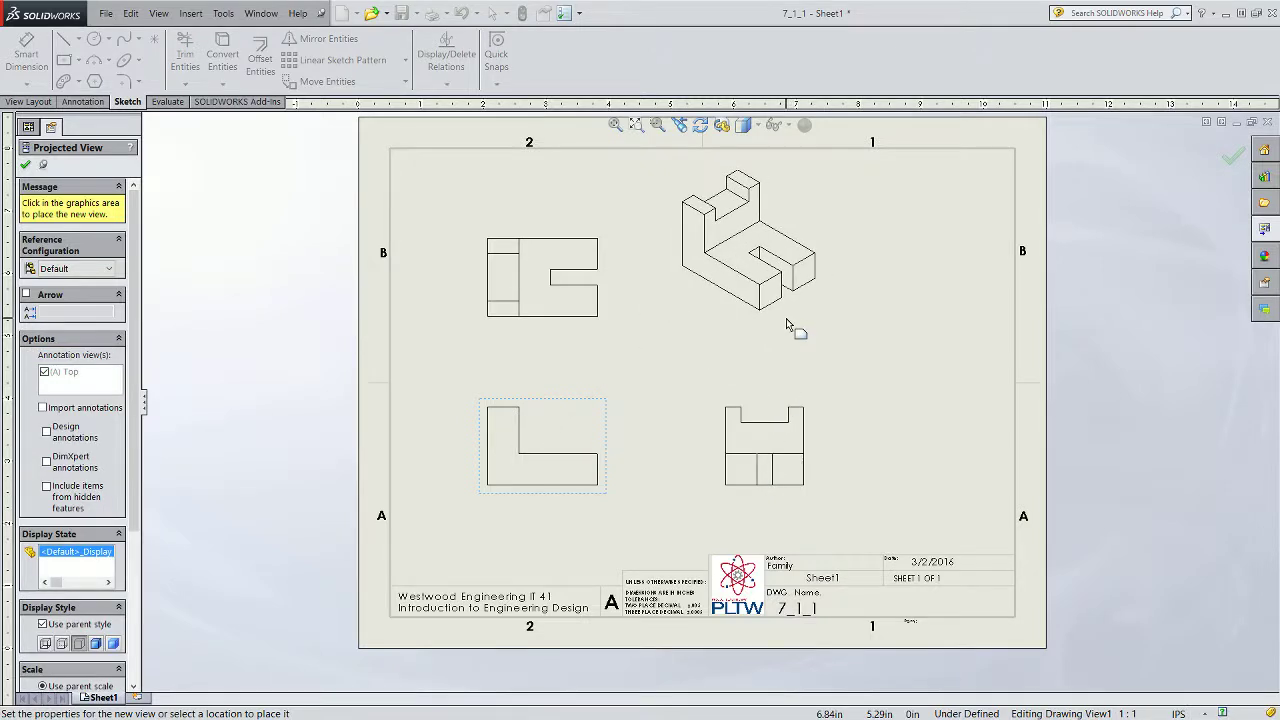
click(794, 334)
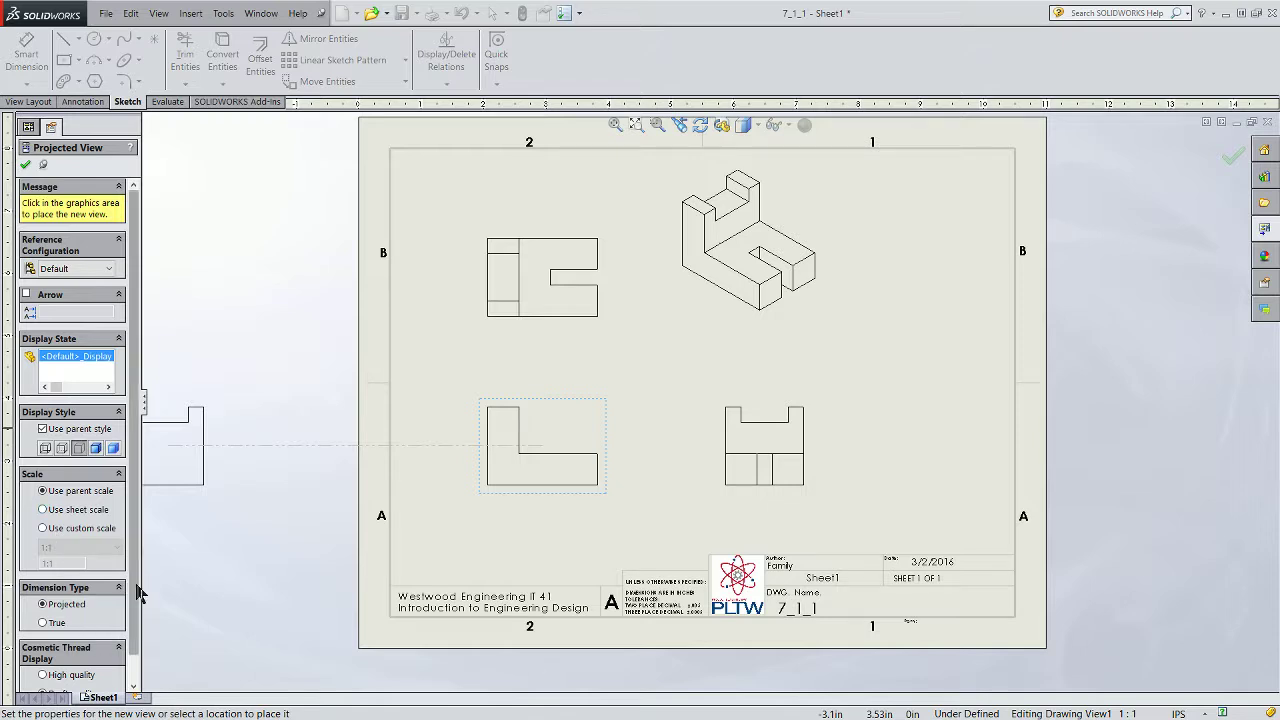
scroll(137, 514, down, 1)
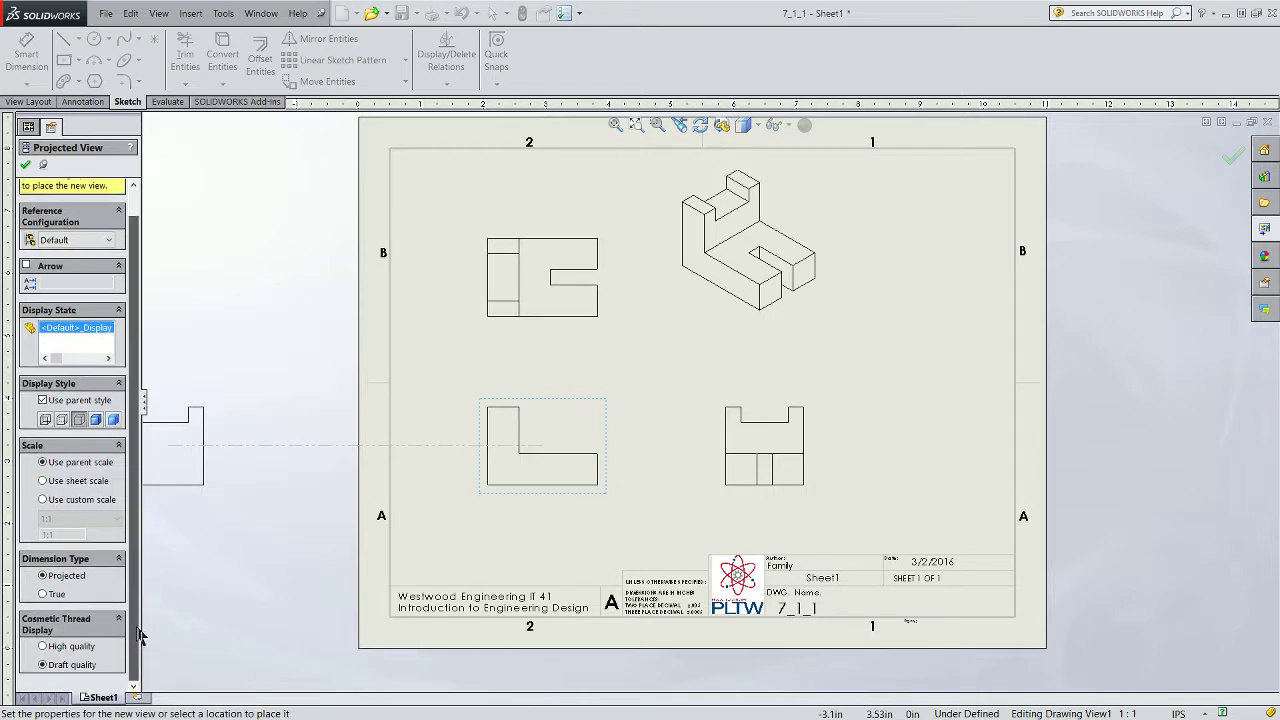
click(26, 164)
click(497, 381)
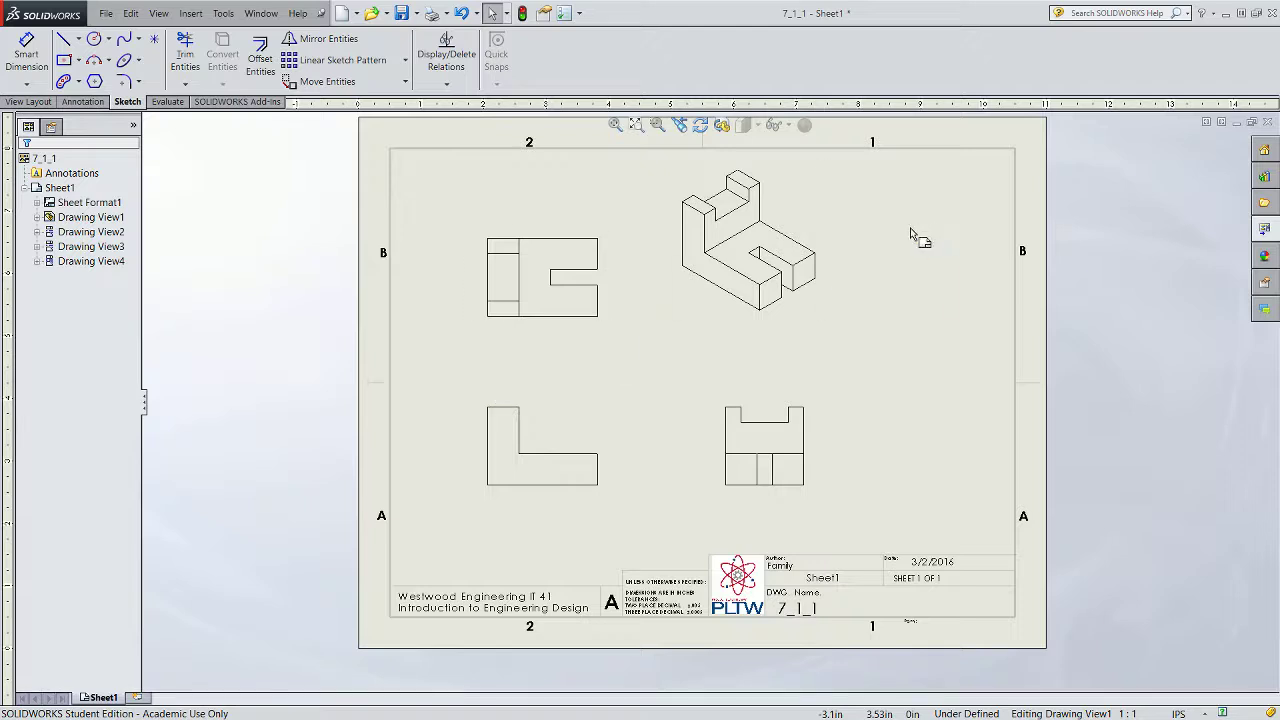
- Move the isometric view and the right view farther from the front and top views to make room for dimensions
drag(770, 328, 837, 351)
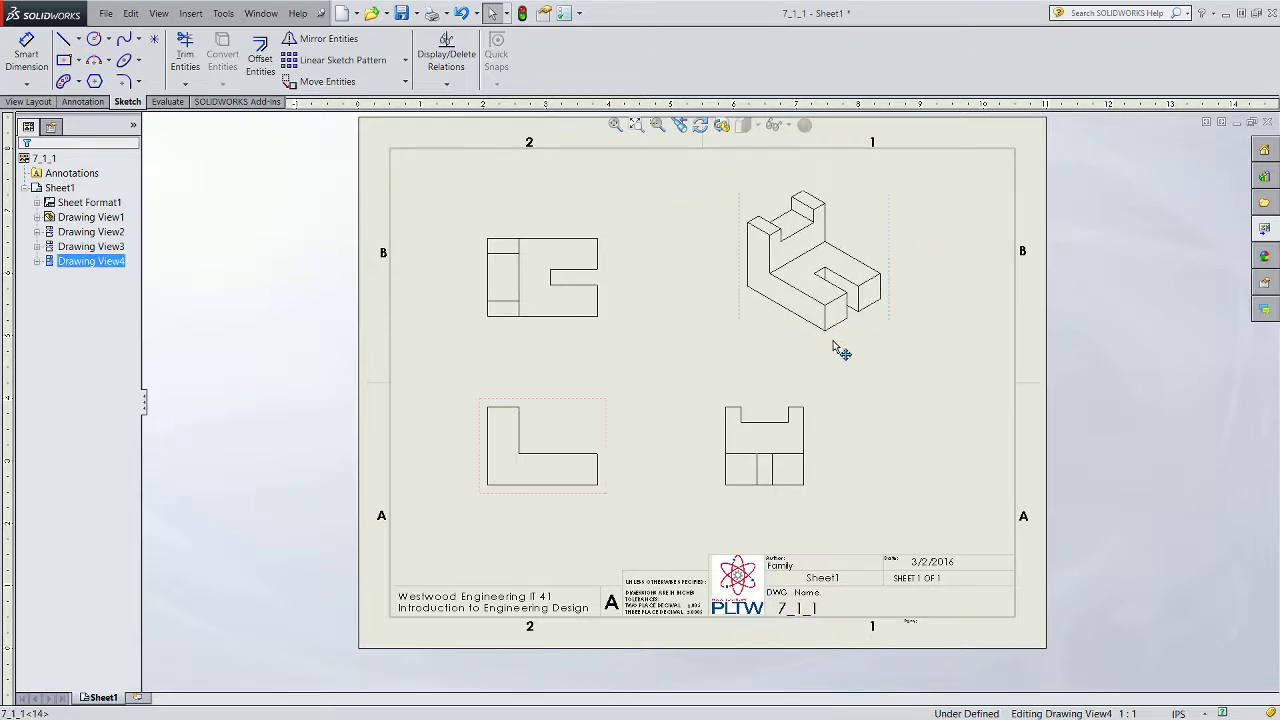
click(809, 451)
drag(809, 503, 858, 491)
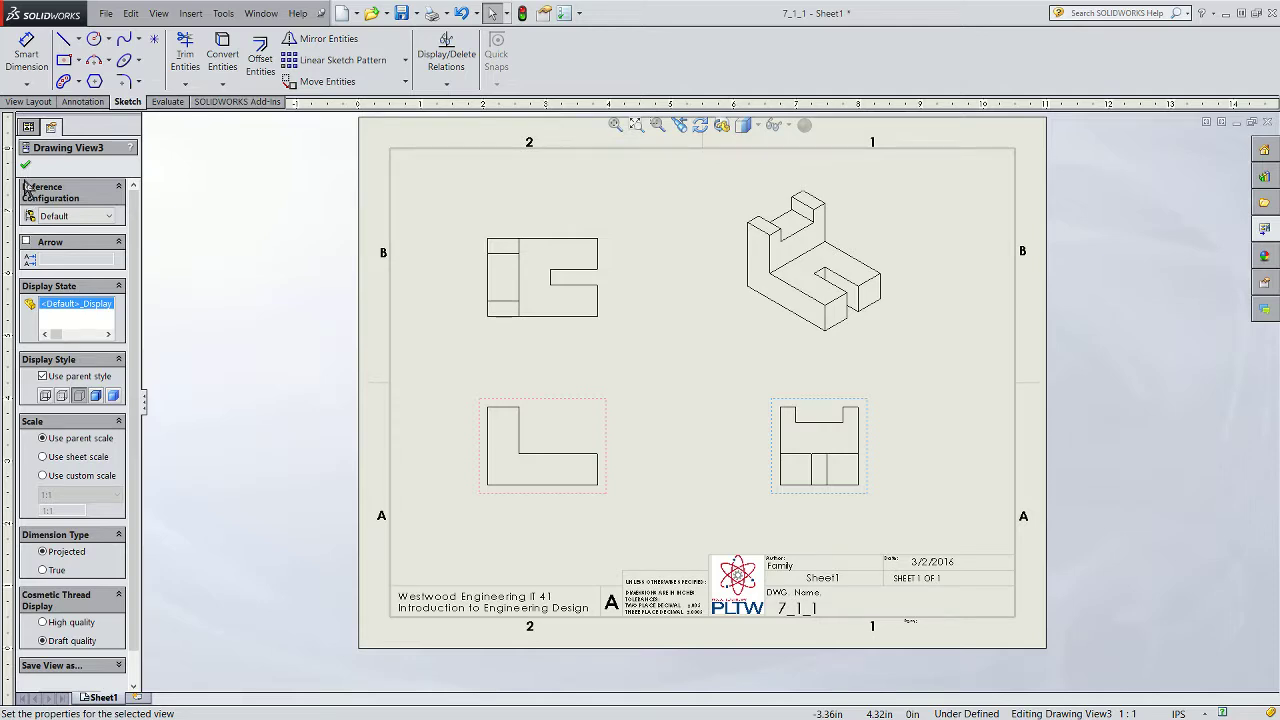
- Dimension the upright leg's thickness and the overall length from the front view's left edge, placing both dimensions above the view
click(28, 68)
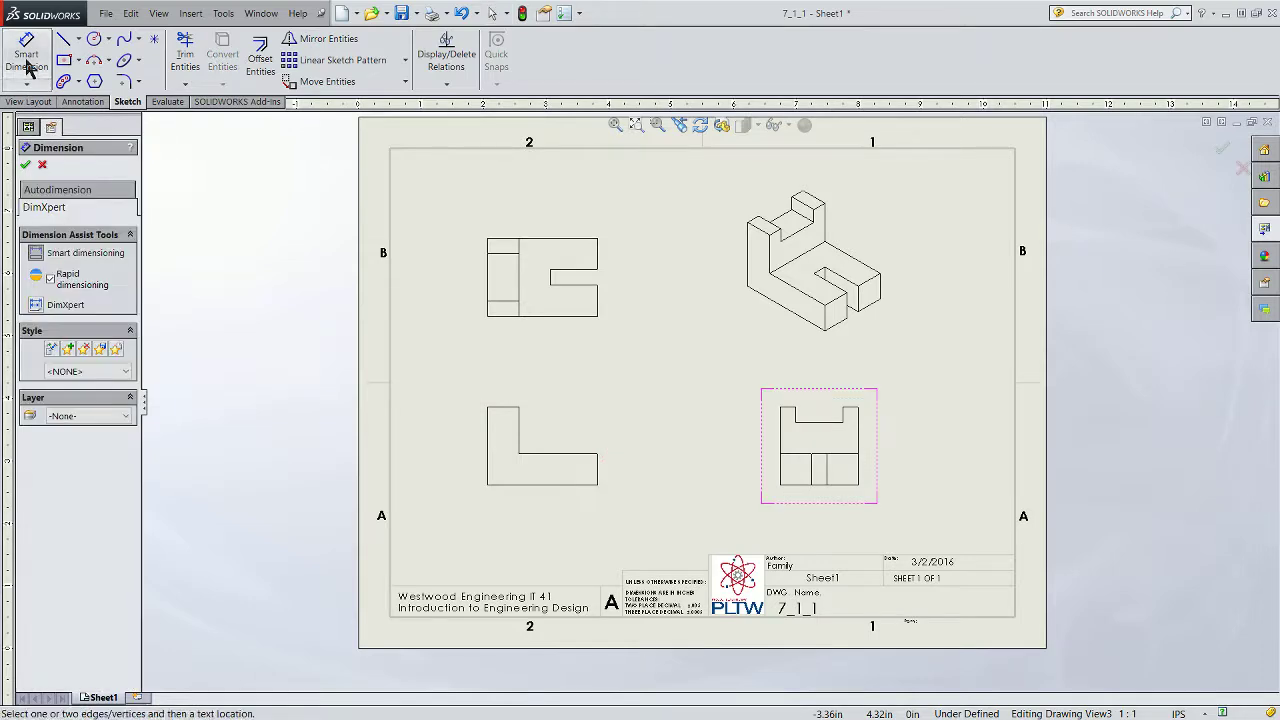
click(489, 450)
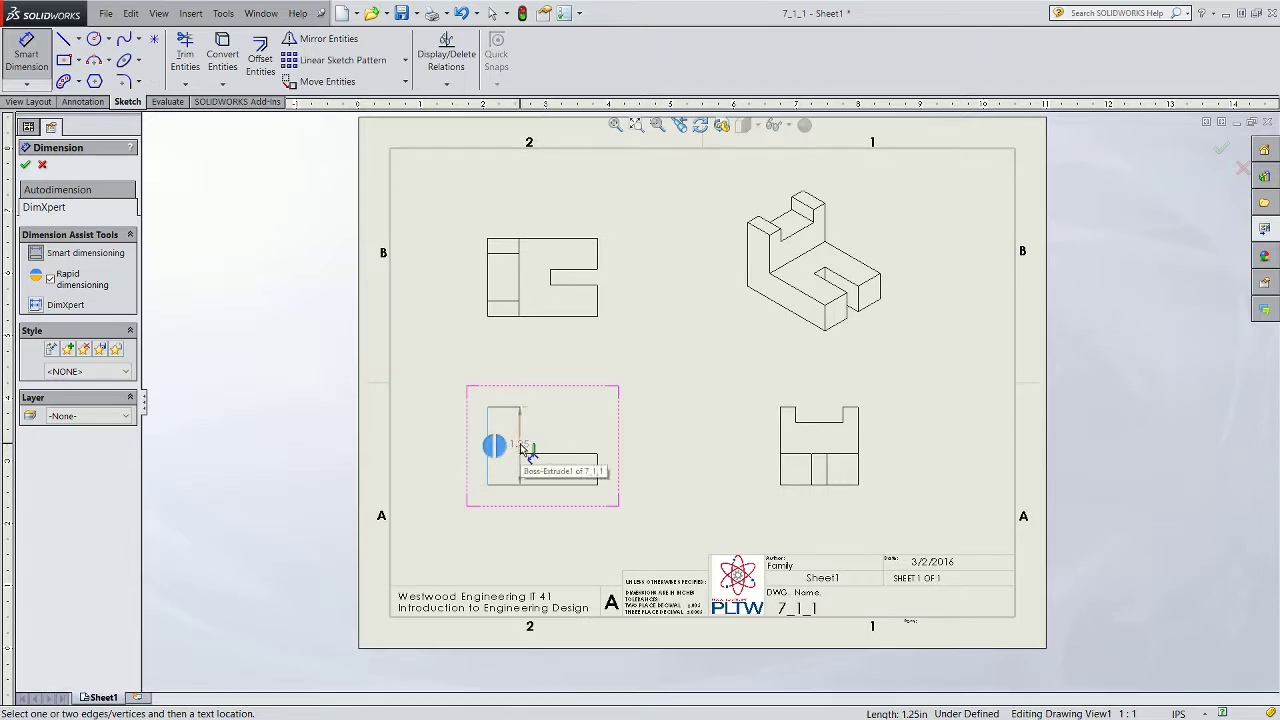
click(524, 452)
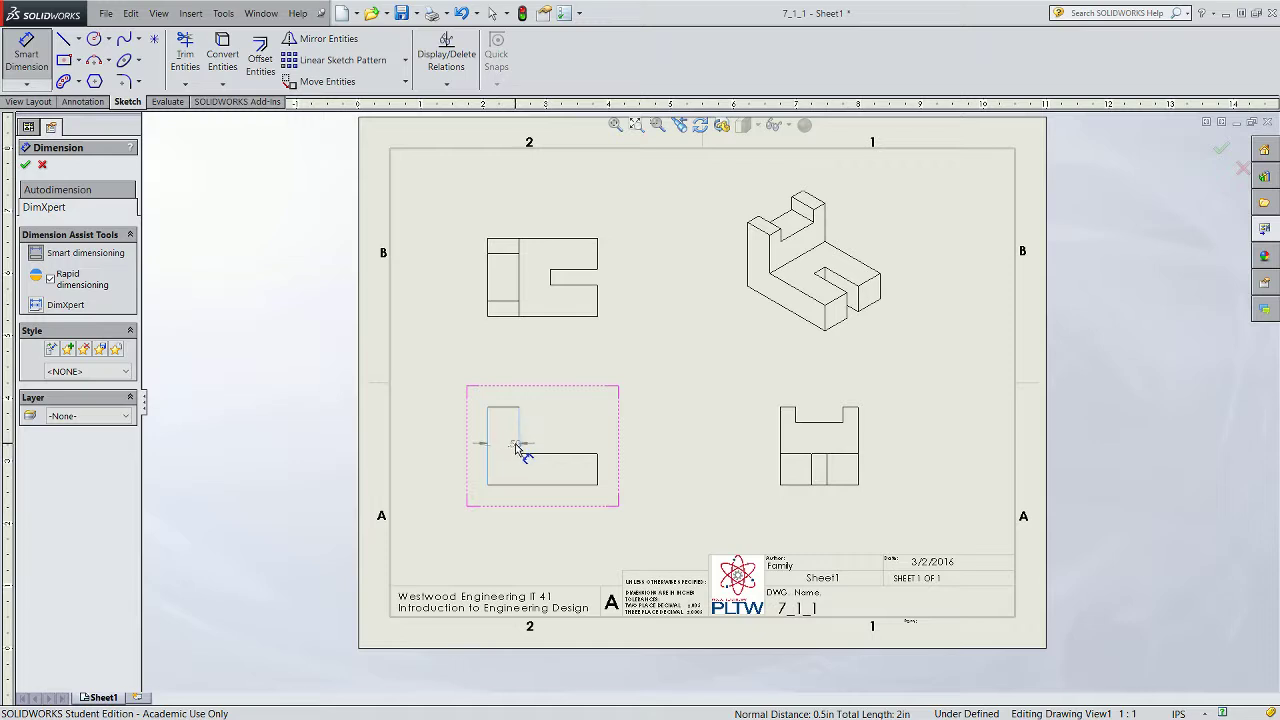
key(Escape)
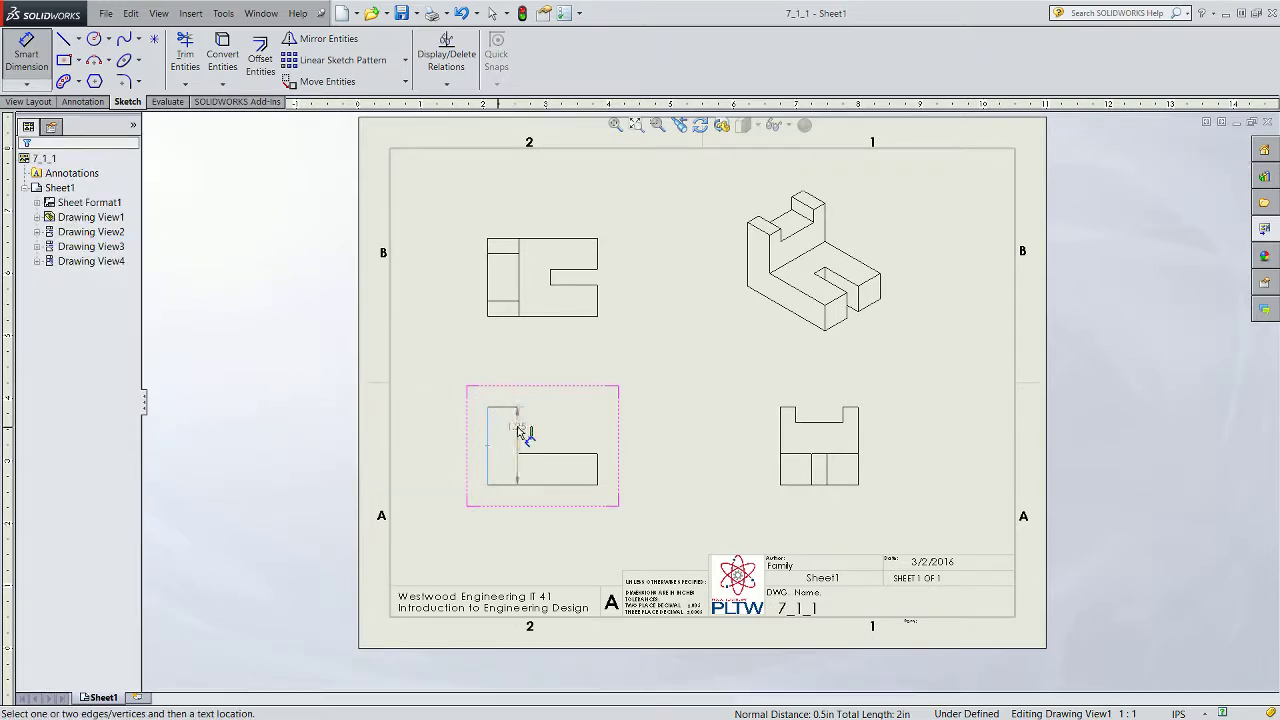
click(518, 445)
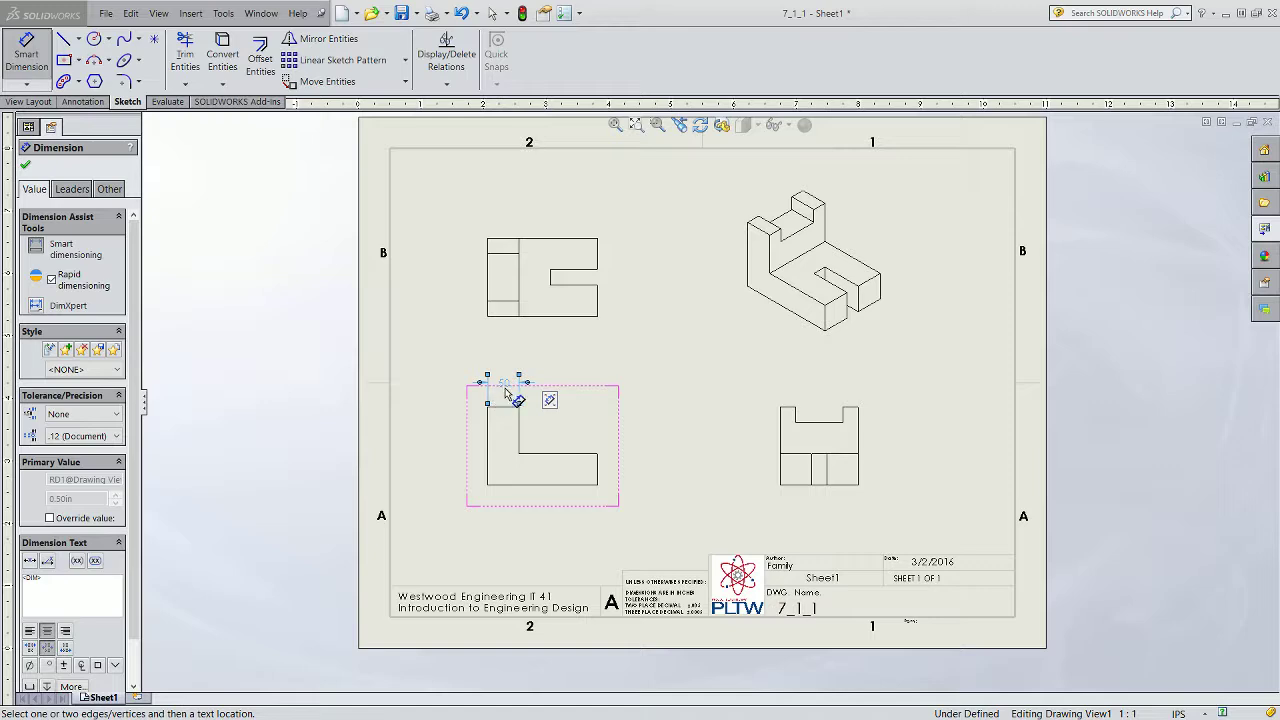
click(489, 459)
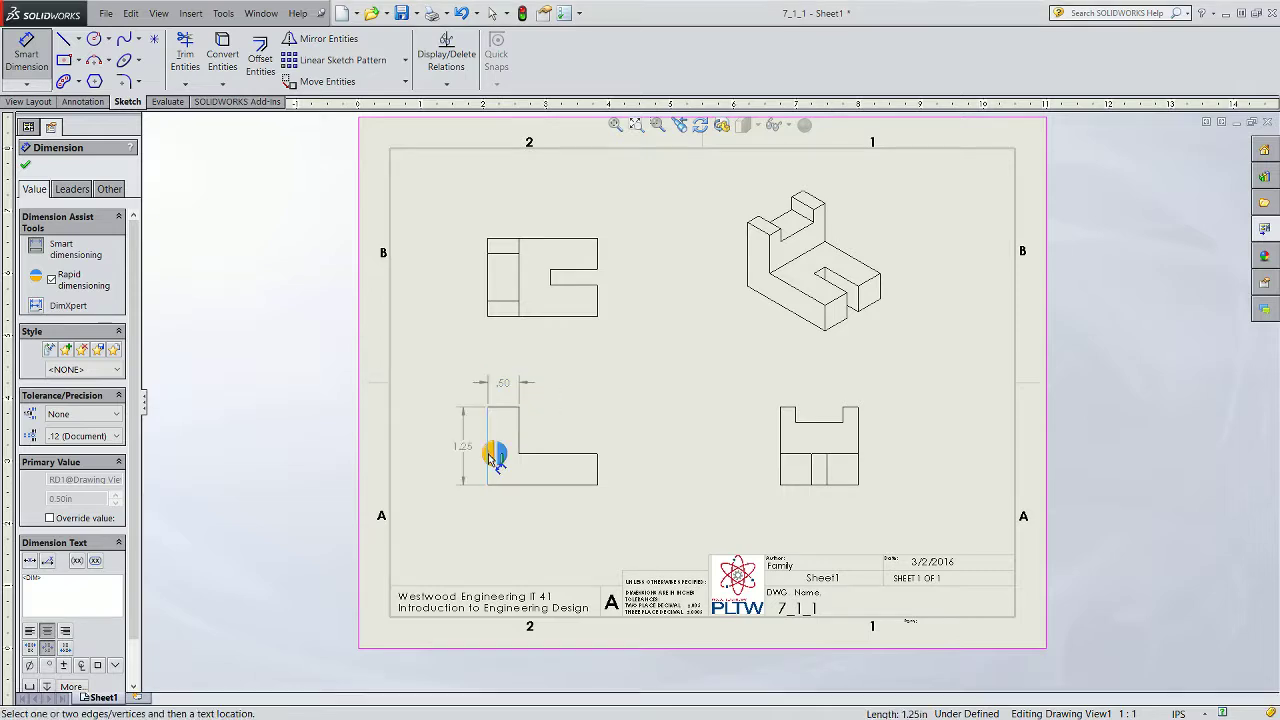
click(598, 472)
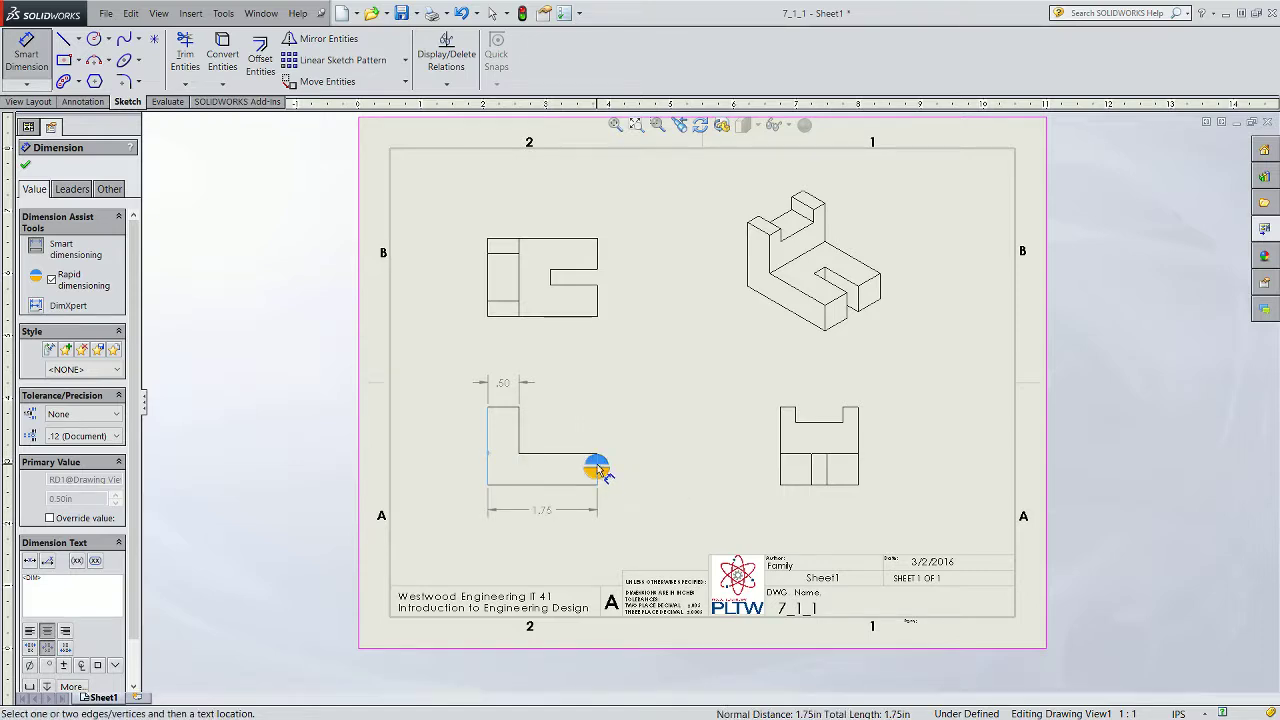
click(595, 464)
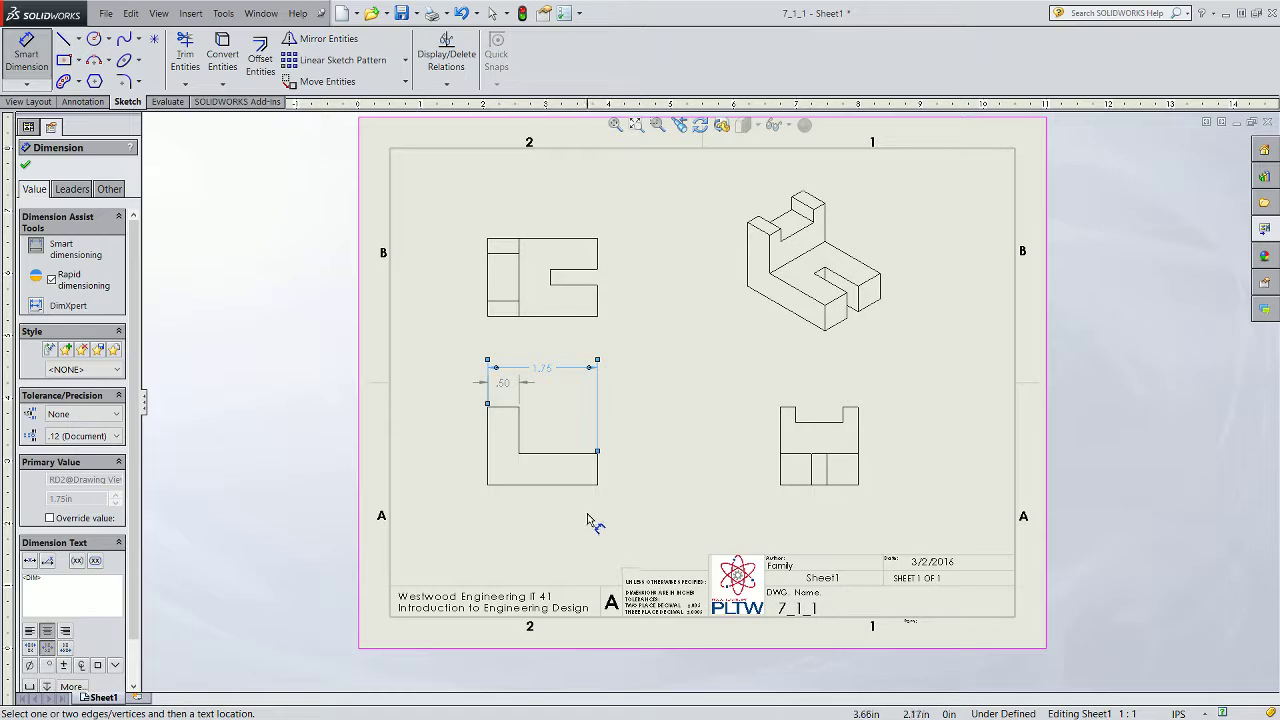
- Dimension the base thickness and the overall height from the front view's bottom edge, placing both dimensions to the right of the view
click(570, 486)
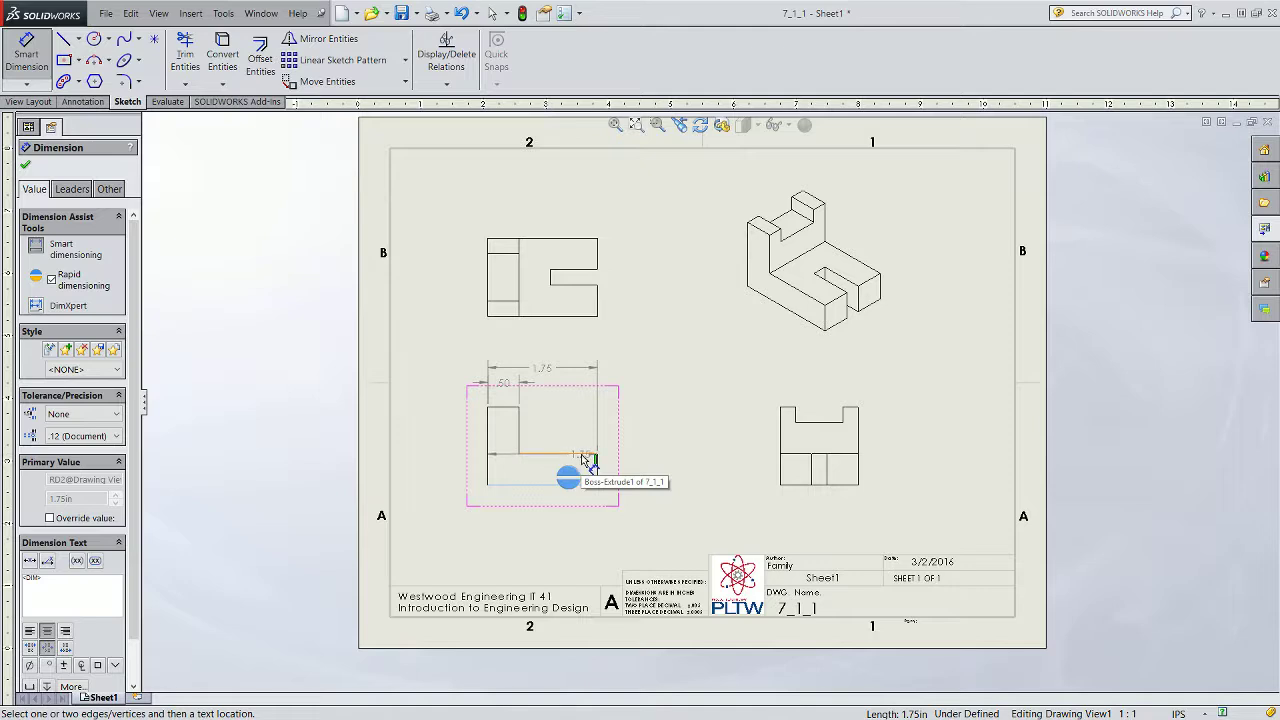
click(586, 459)
click(584, 456)
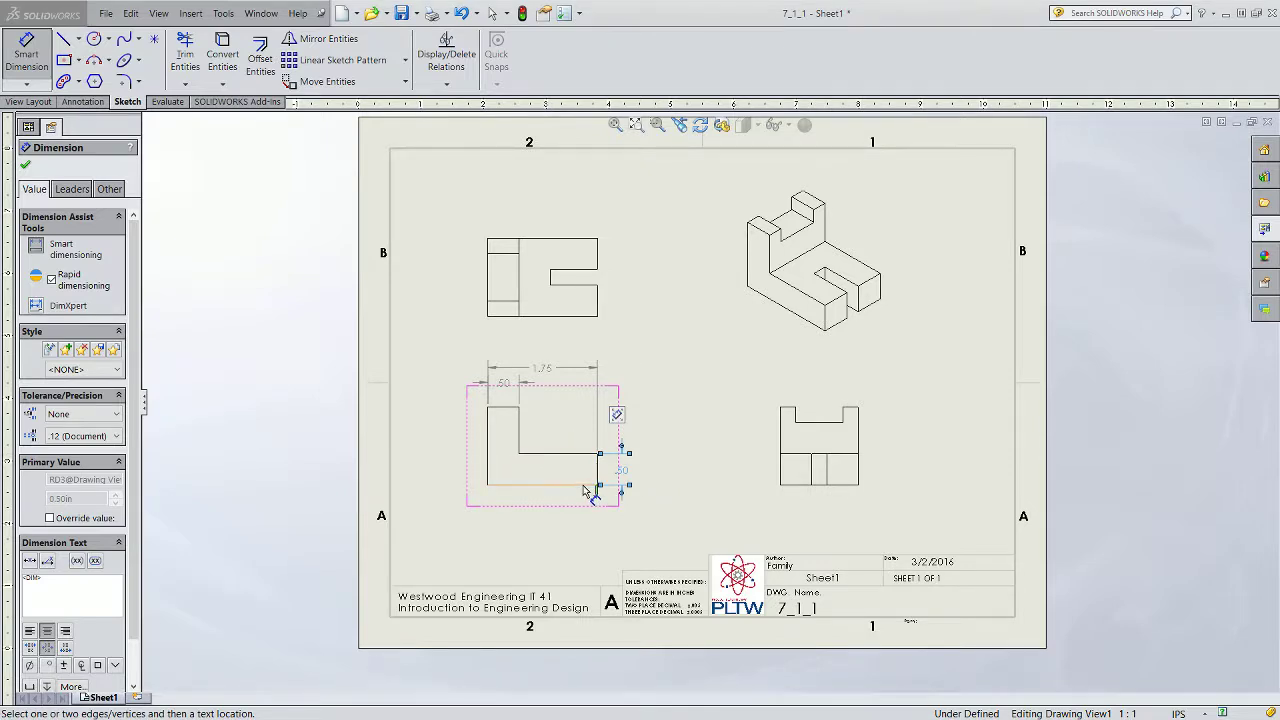
click(586, 490)
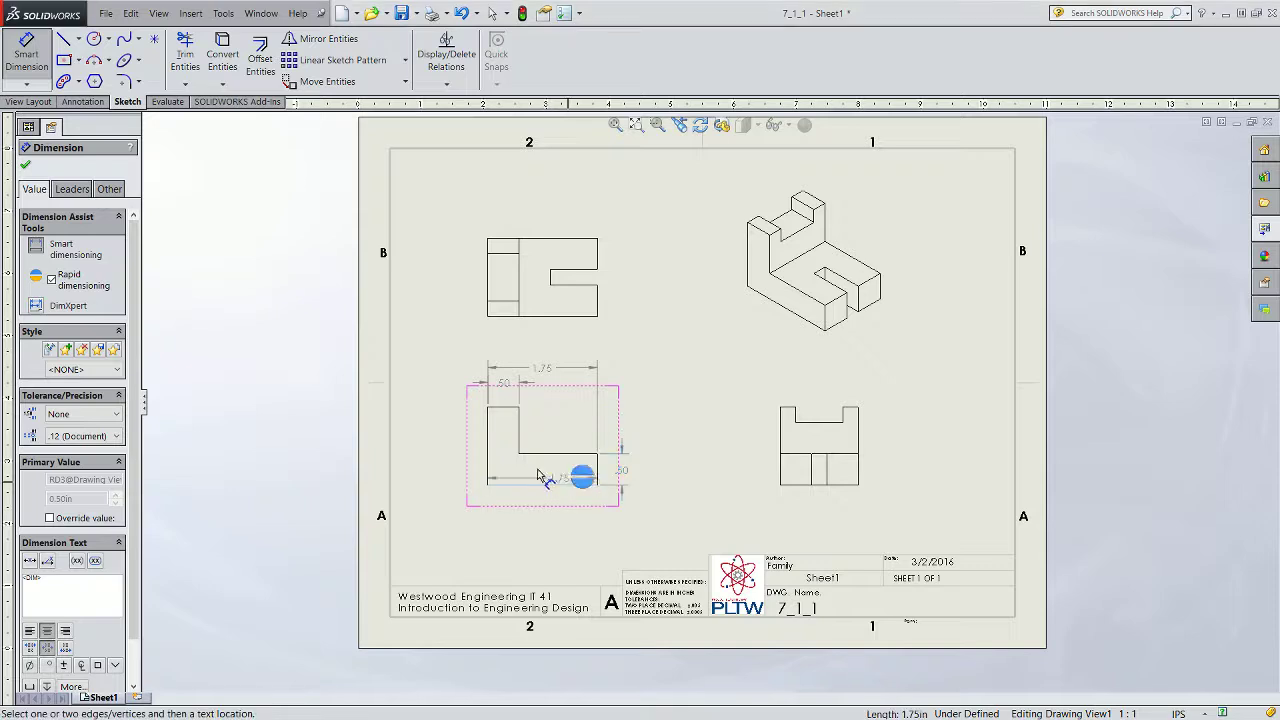
click(507, 408)
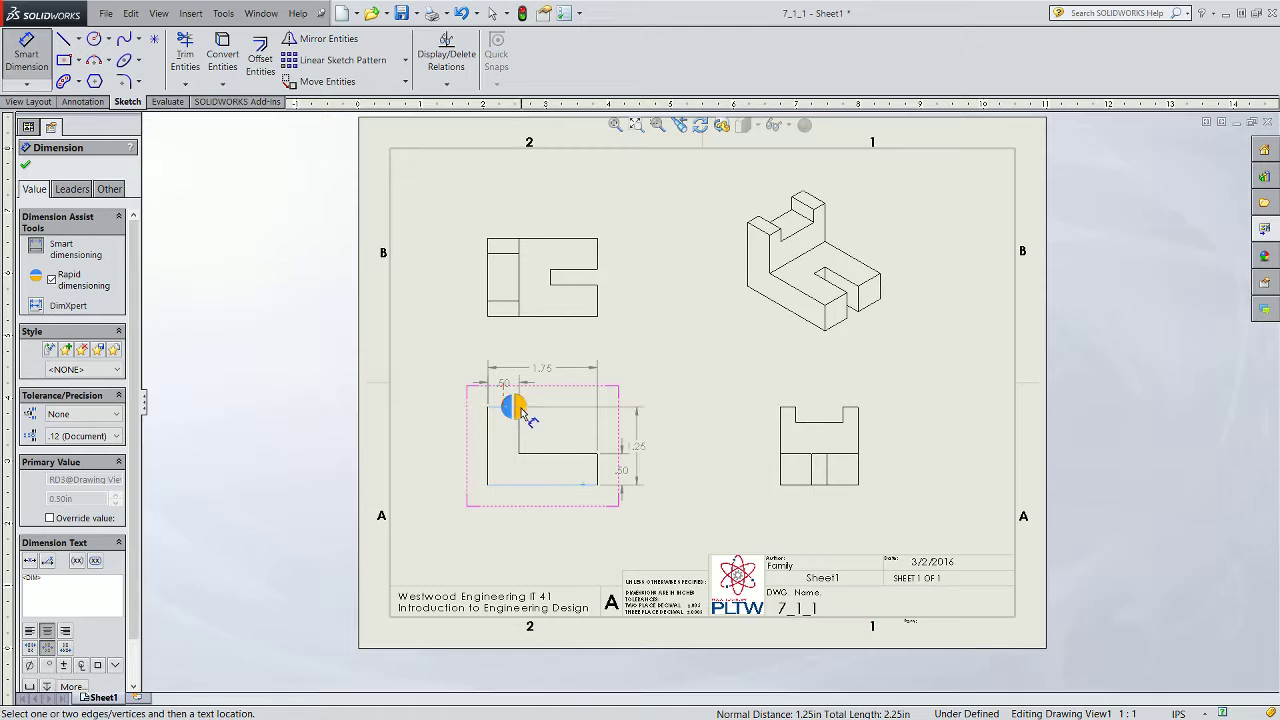
click(516, 408)
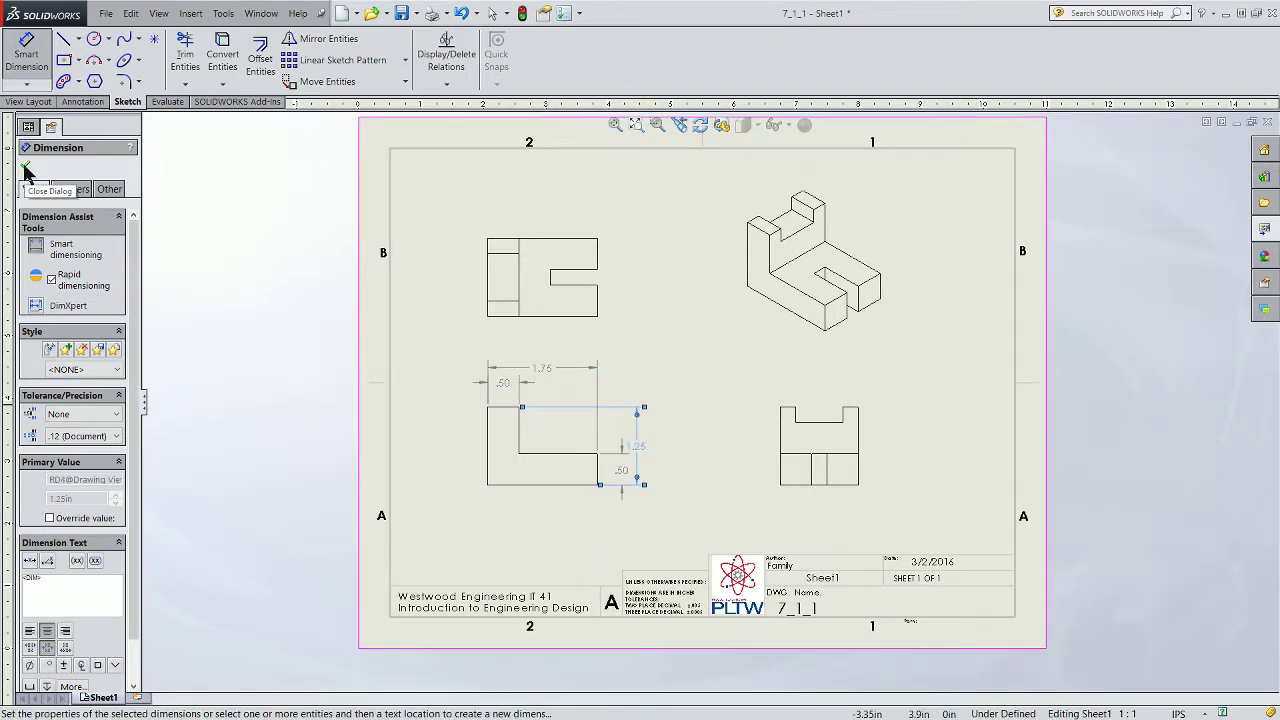
- Give the front view's two vertical dimensions a custom text position with a broken leader and aligned text
click(622, 477)
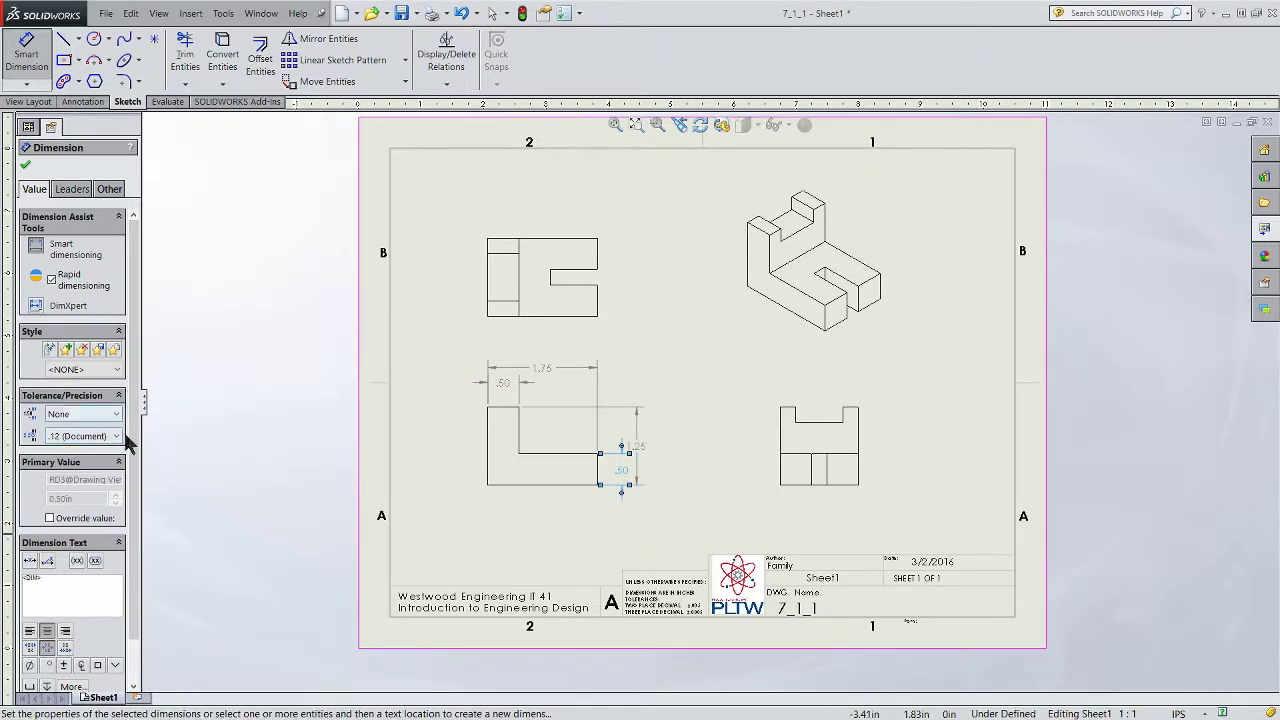
drag(135, 492, 133, 547)
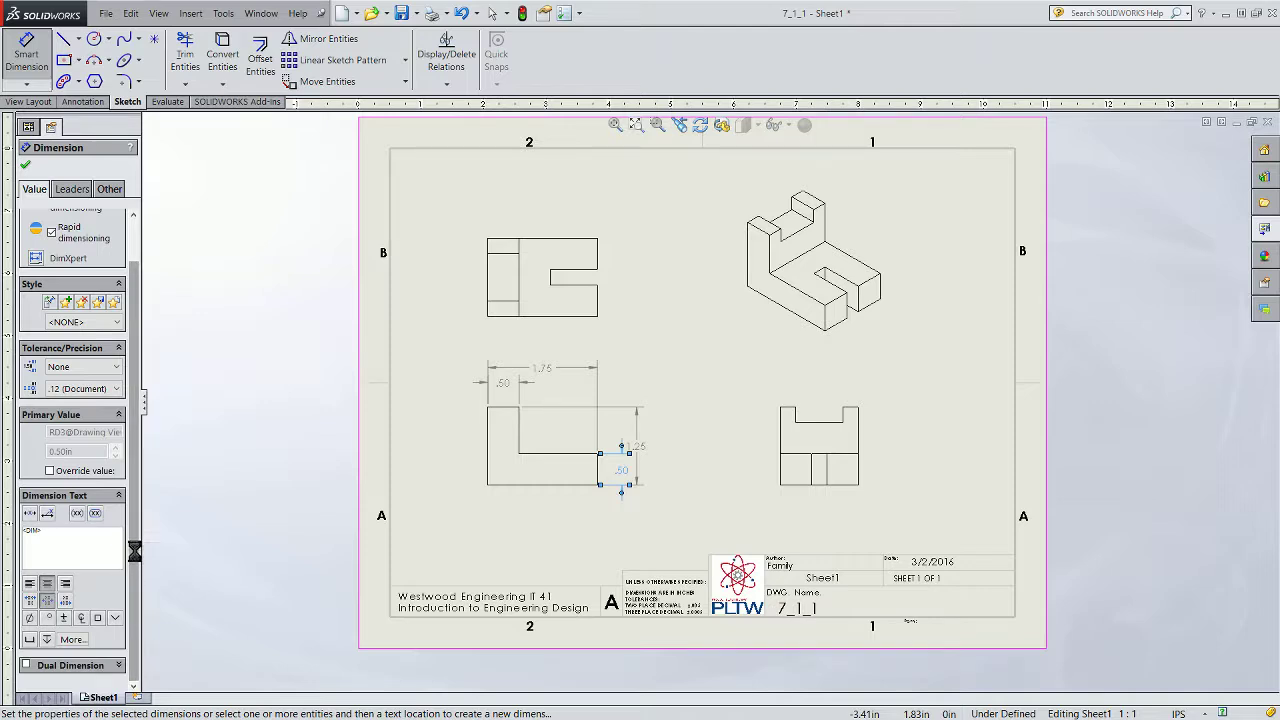
click(108, 194)
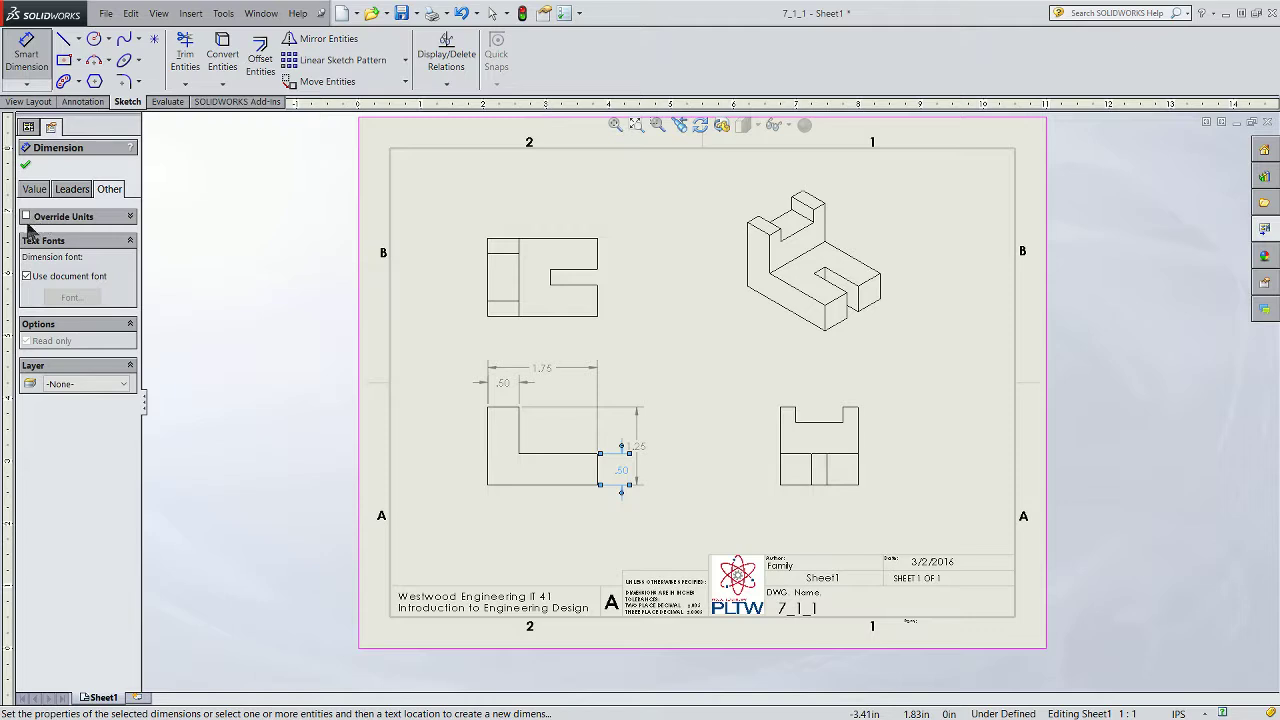
click(72, 192)
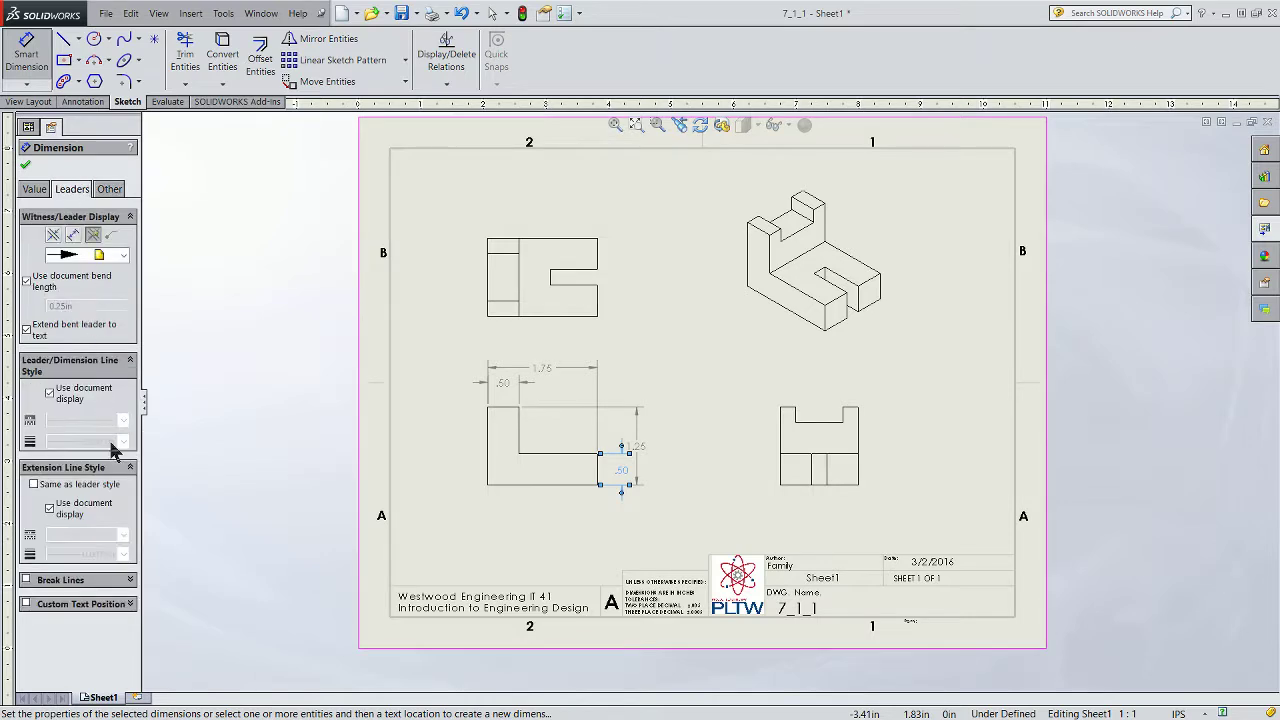
click(26, 604)
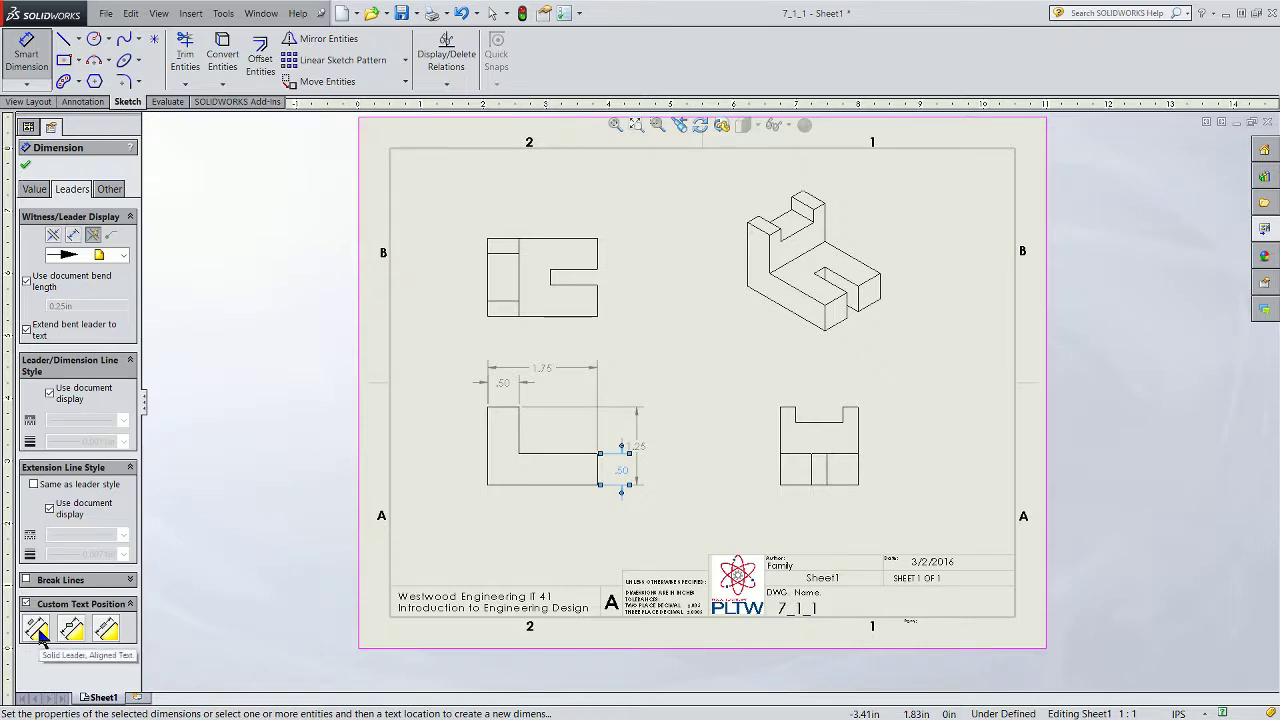
click(112, 633)
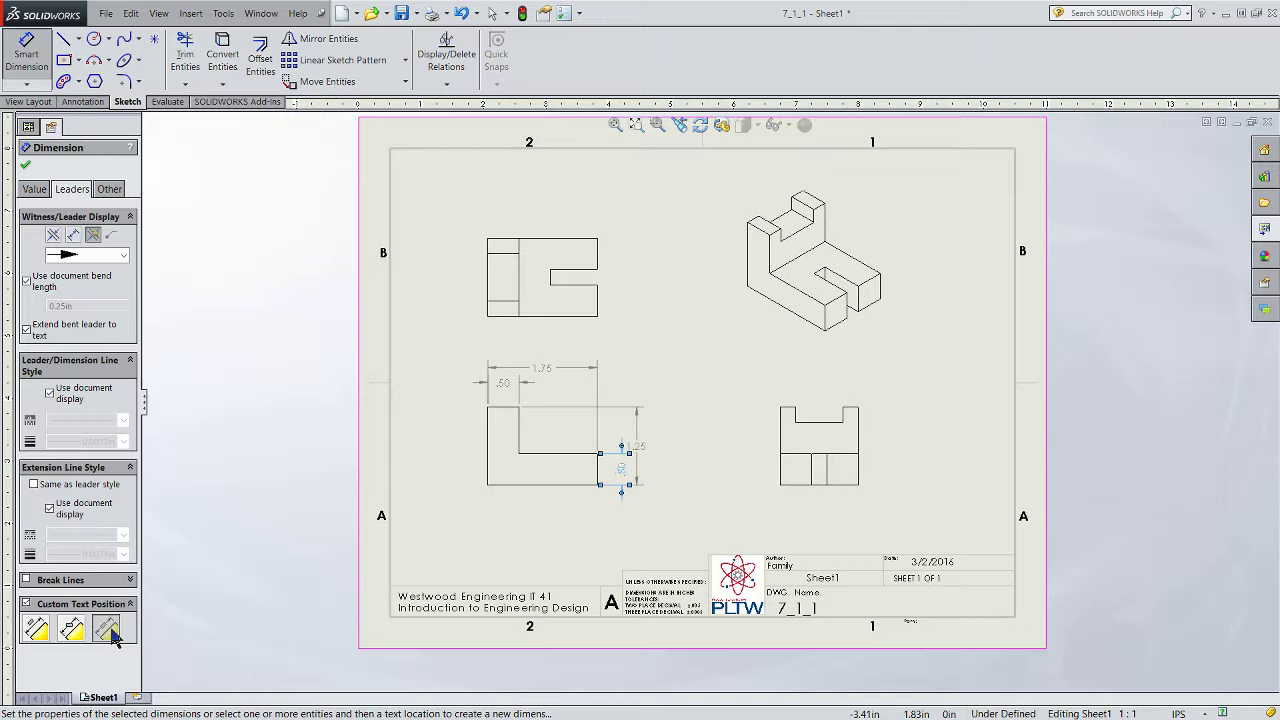
click(645, 450)
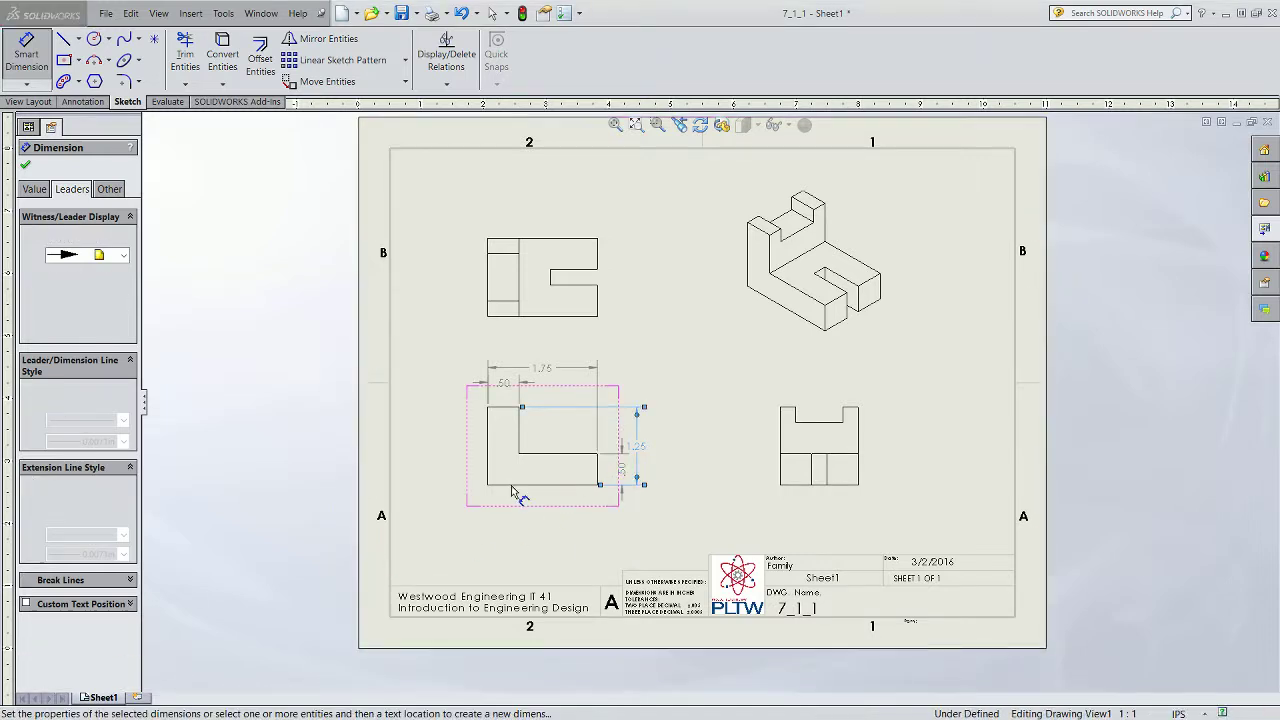
click(42, 606)
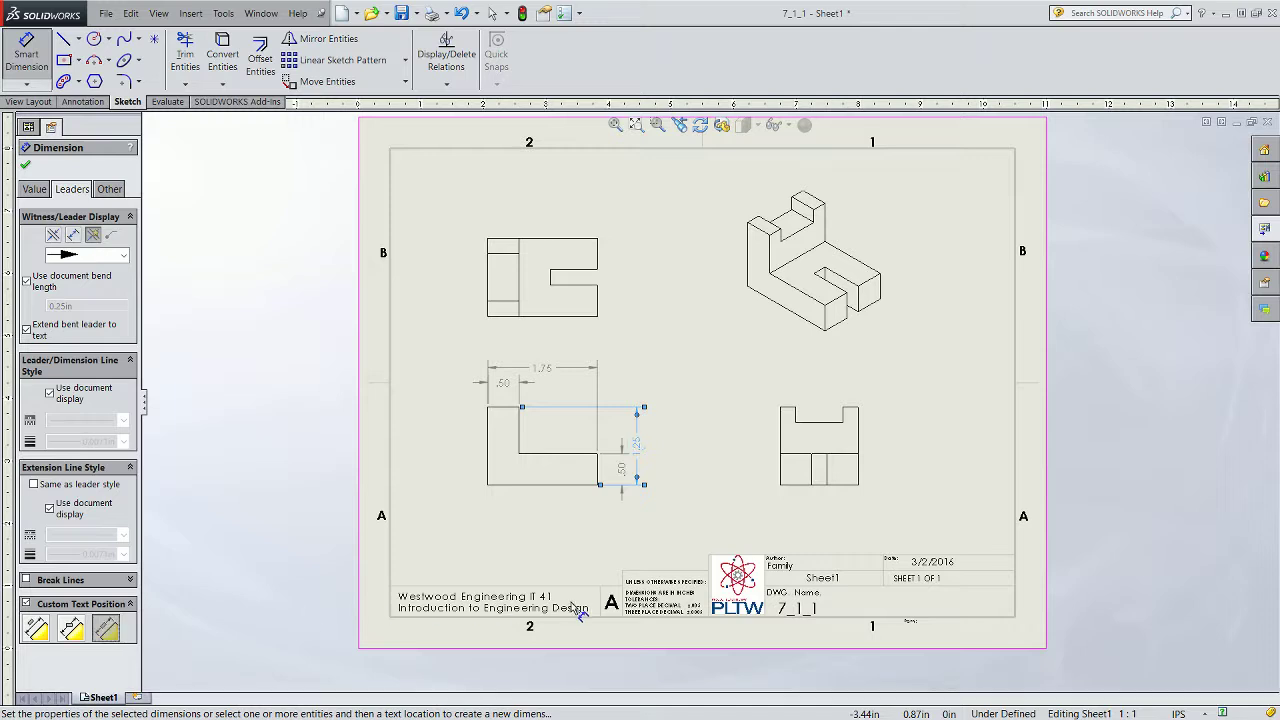
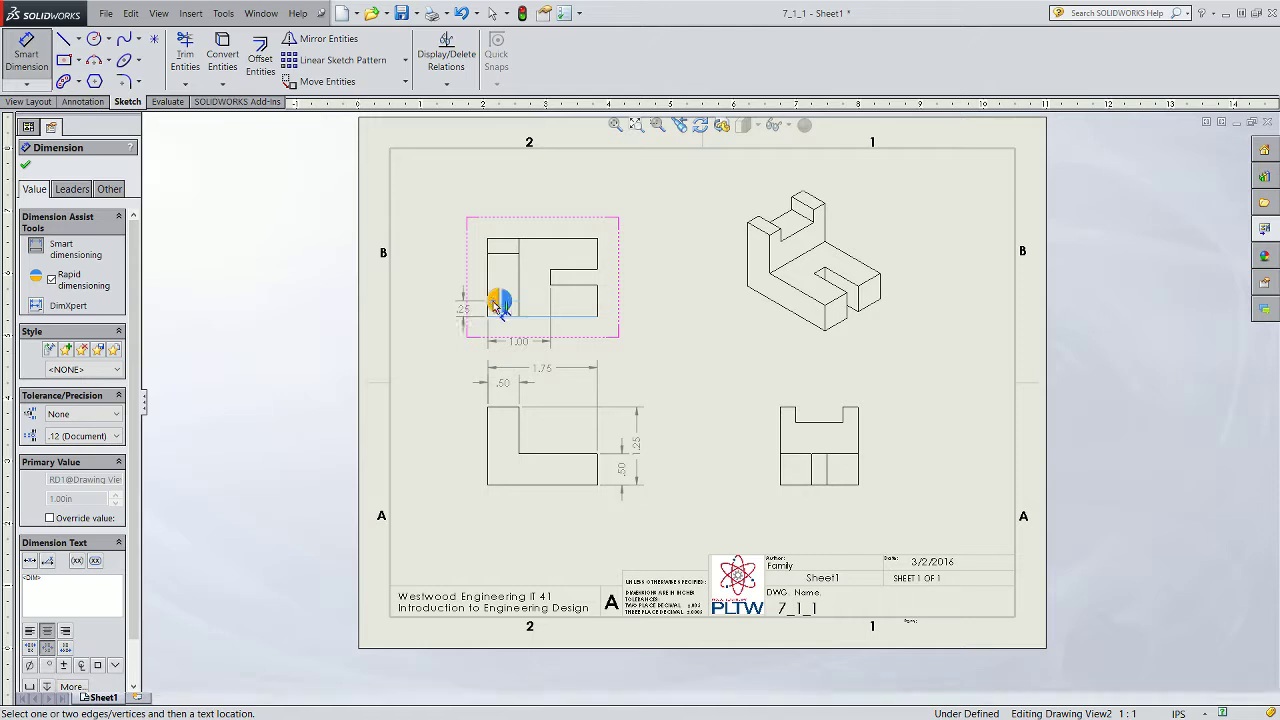
- Dimension both edges of the upright's notch from the top view's lower edge, placing the dimensions to the left of the view
click(462, 310)
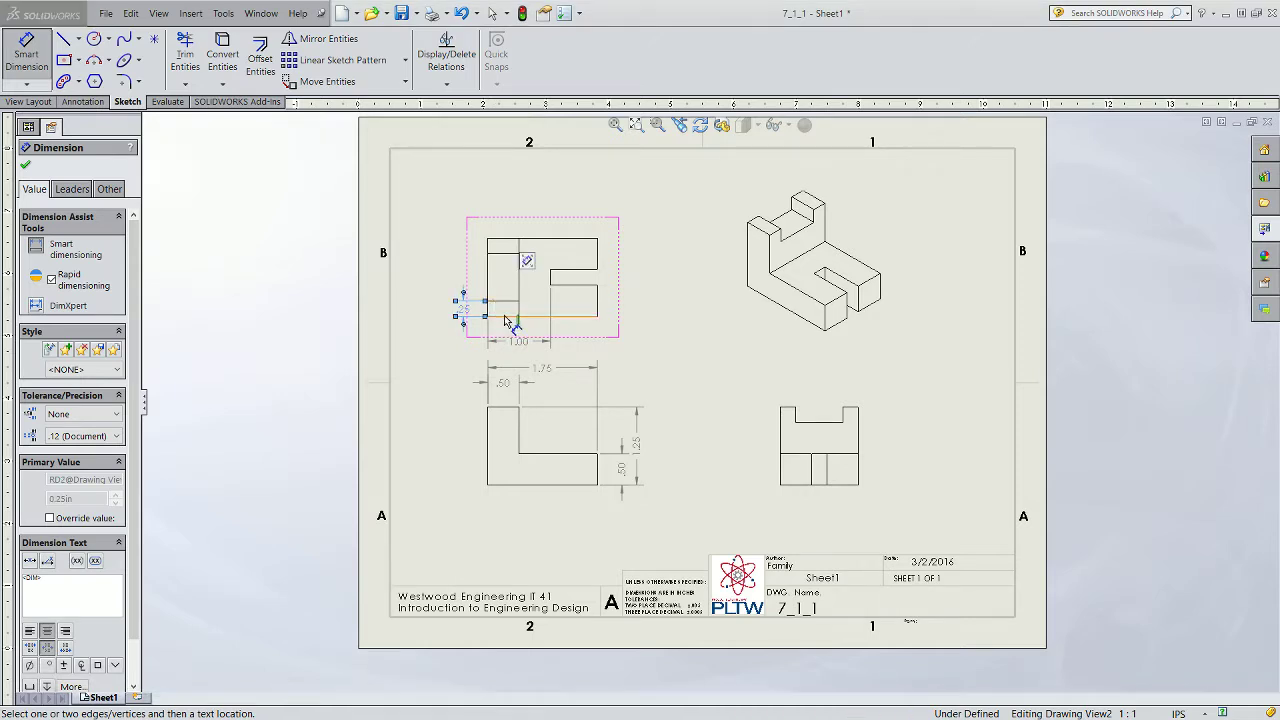
click(505, 310)
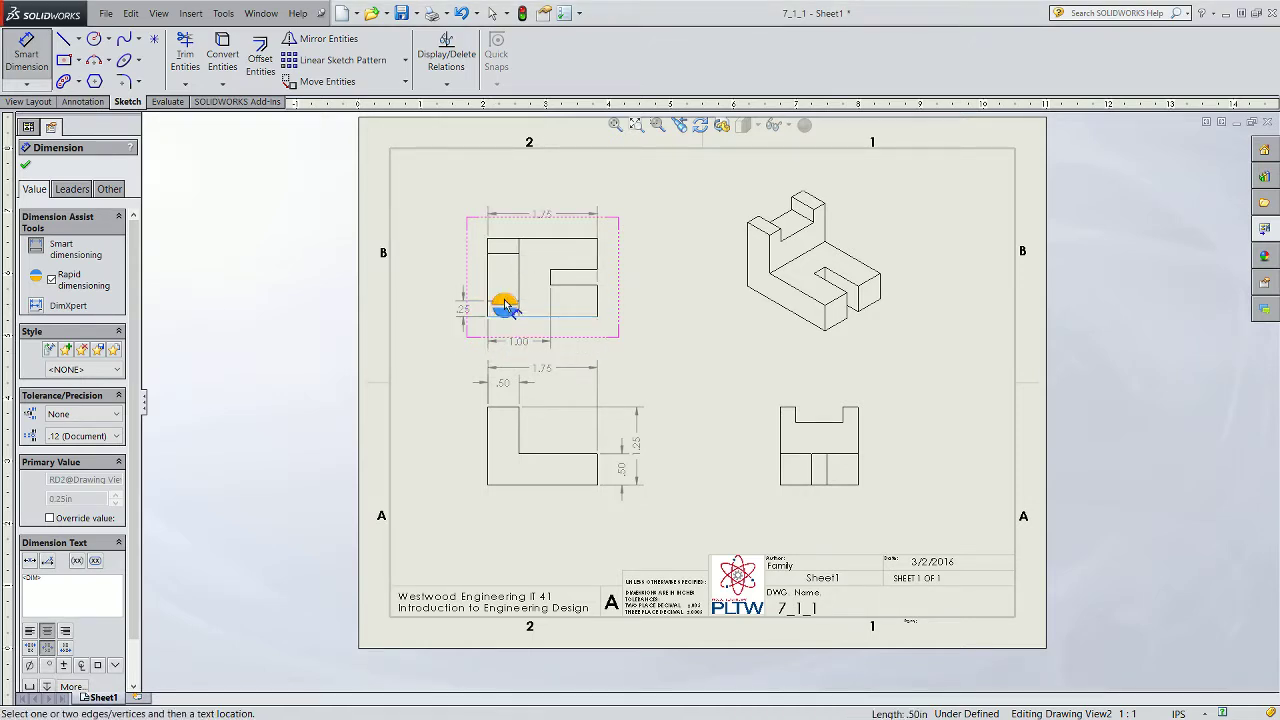
click(505, 255)
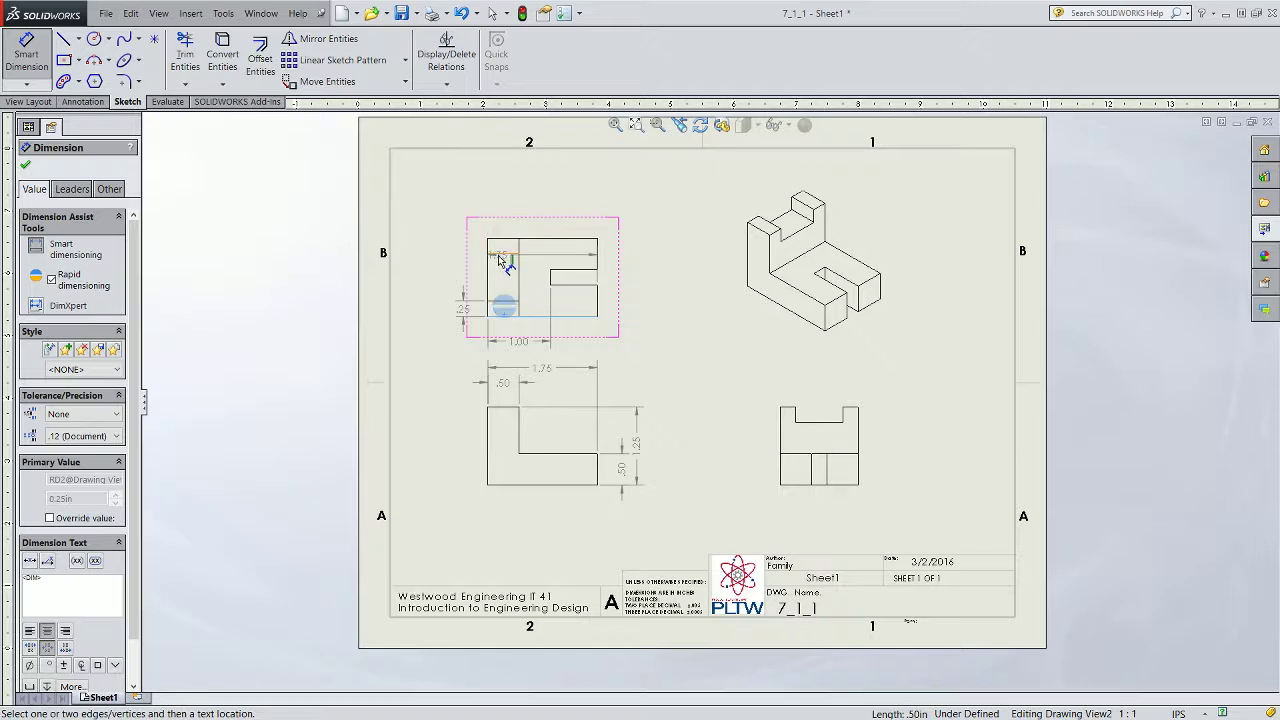
click(499, 260)
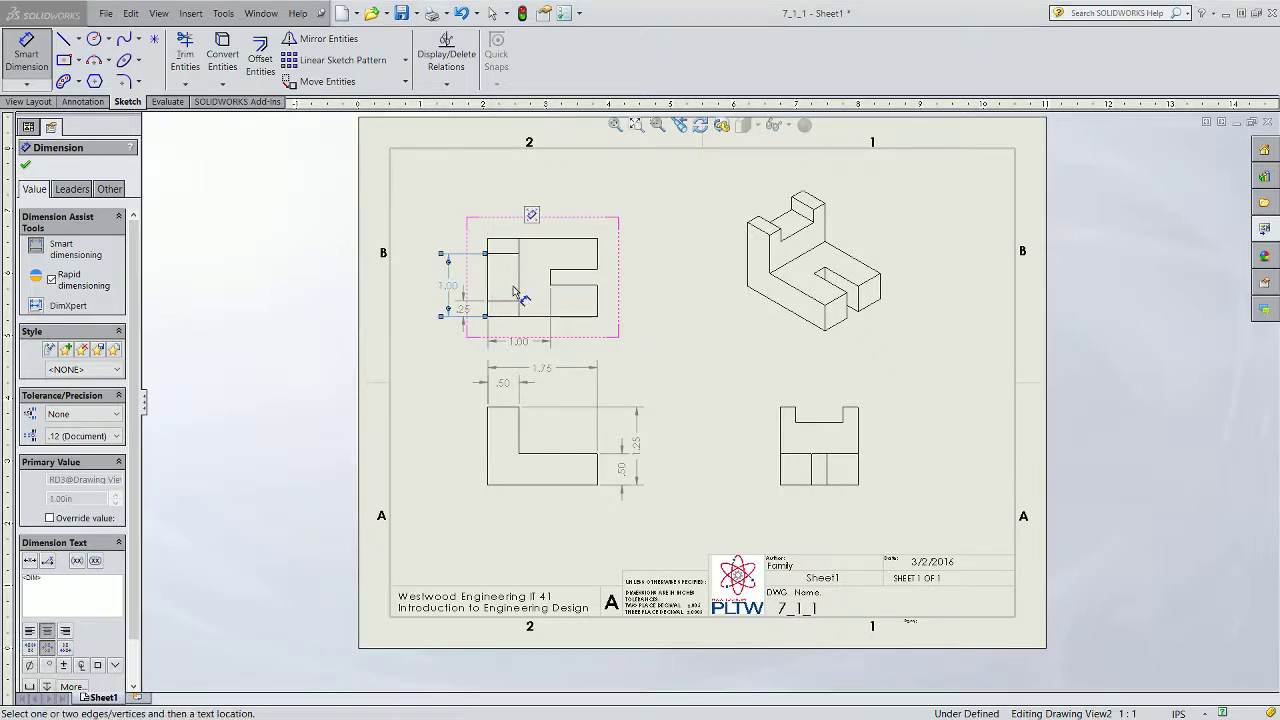
- Dimension the slot's lower and upper edges from the top view's lower edge, placing both dimensions to the right of the view
click(590, 318)
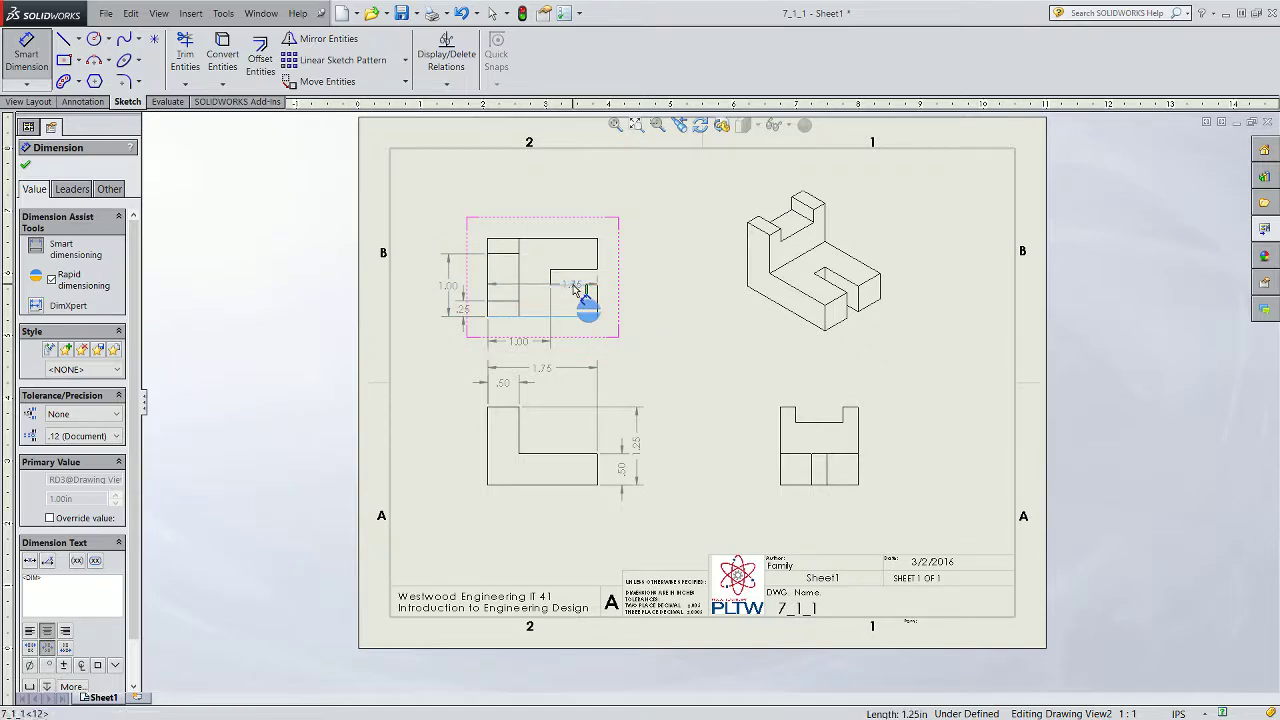
click(575, 286)
click(622, 300)
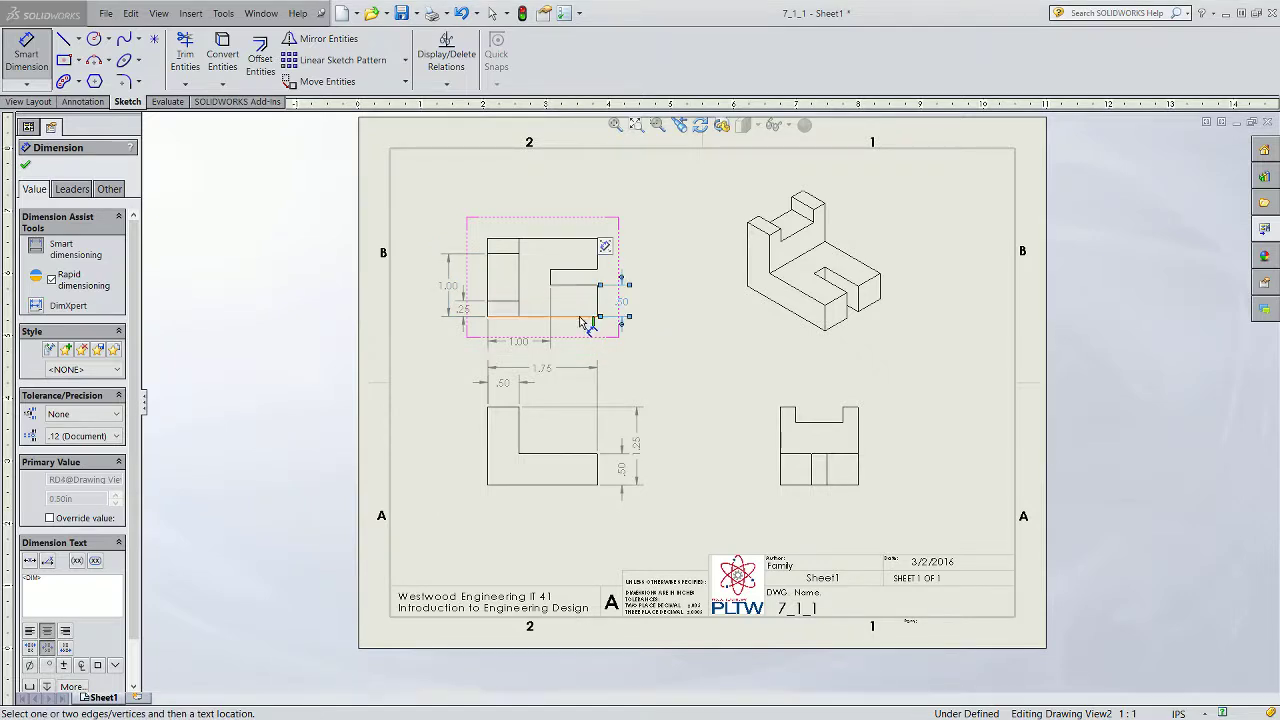
click(583, 319)
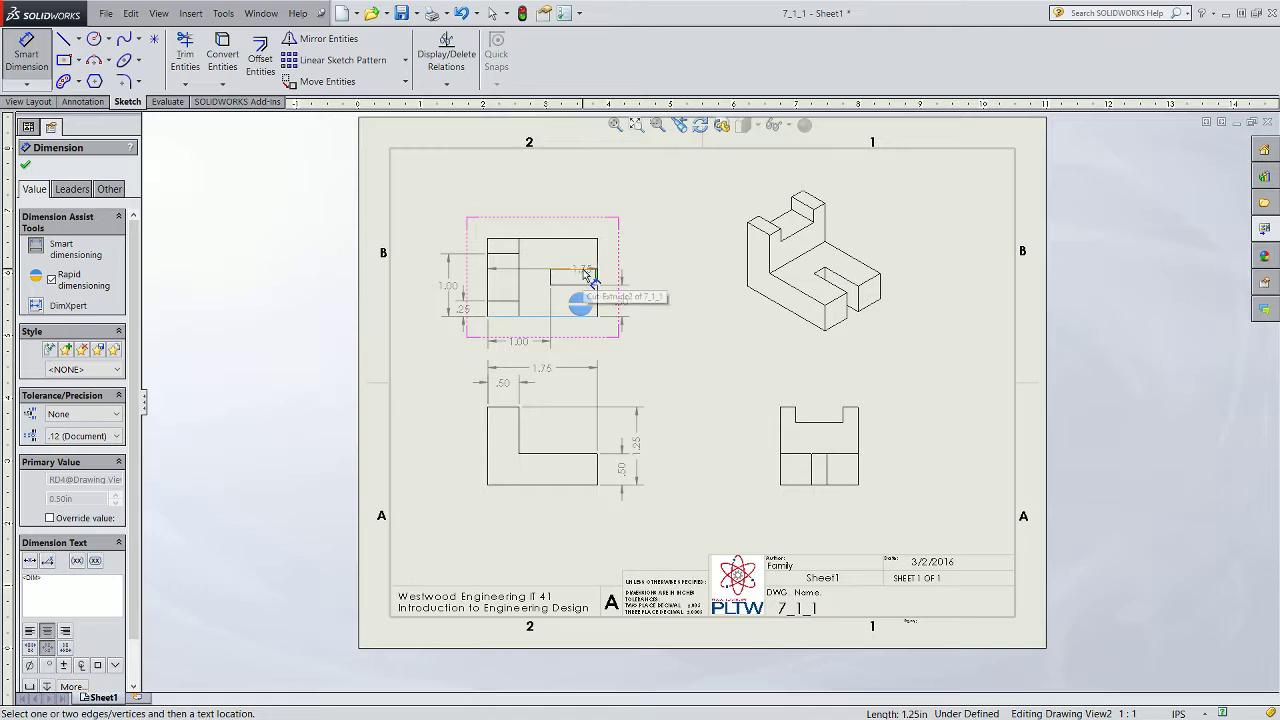
click(585, 273)
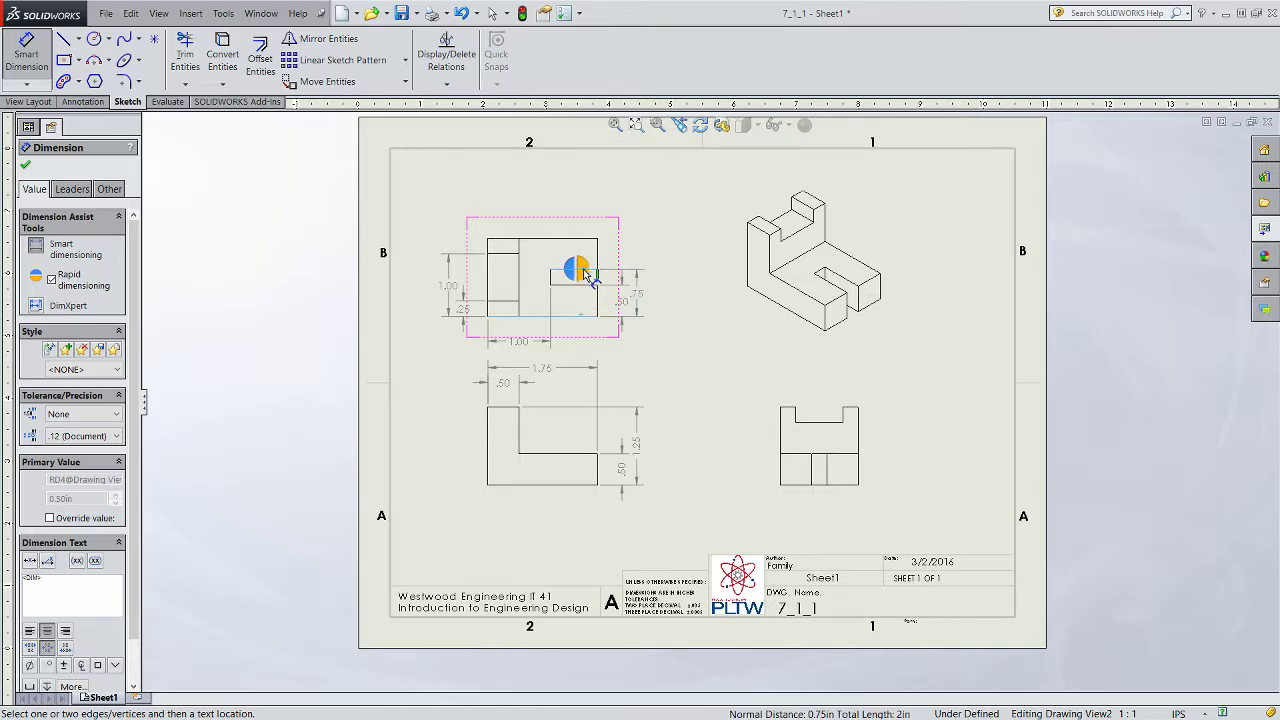
click(583, 270)
- Dimension the top view's overall depth between its lower and upper edges, outside the slot dimensions
click(587, 317)
click(588, 239)
click(594, 247)
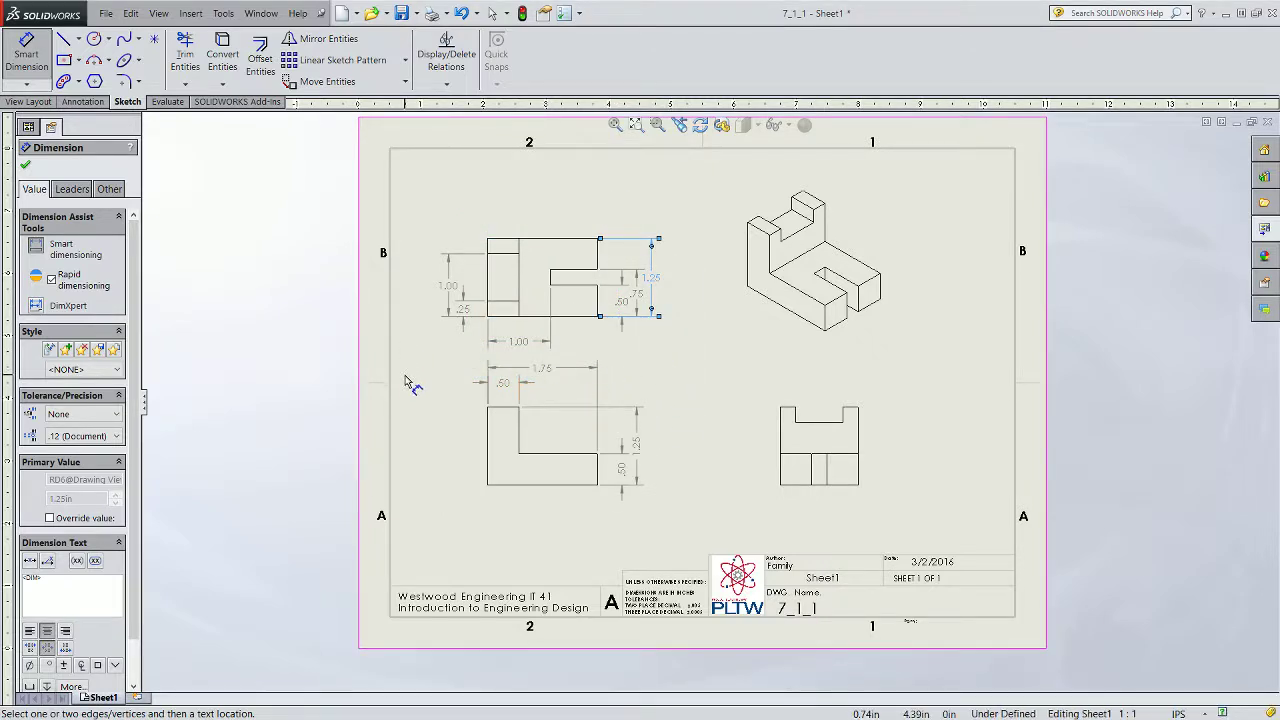
- Give both notch dimensions to the left of the top view a custom text position with a broken leader and aligned text
click(447, 286)
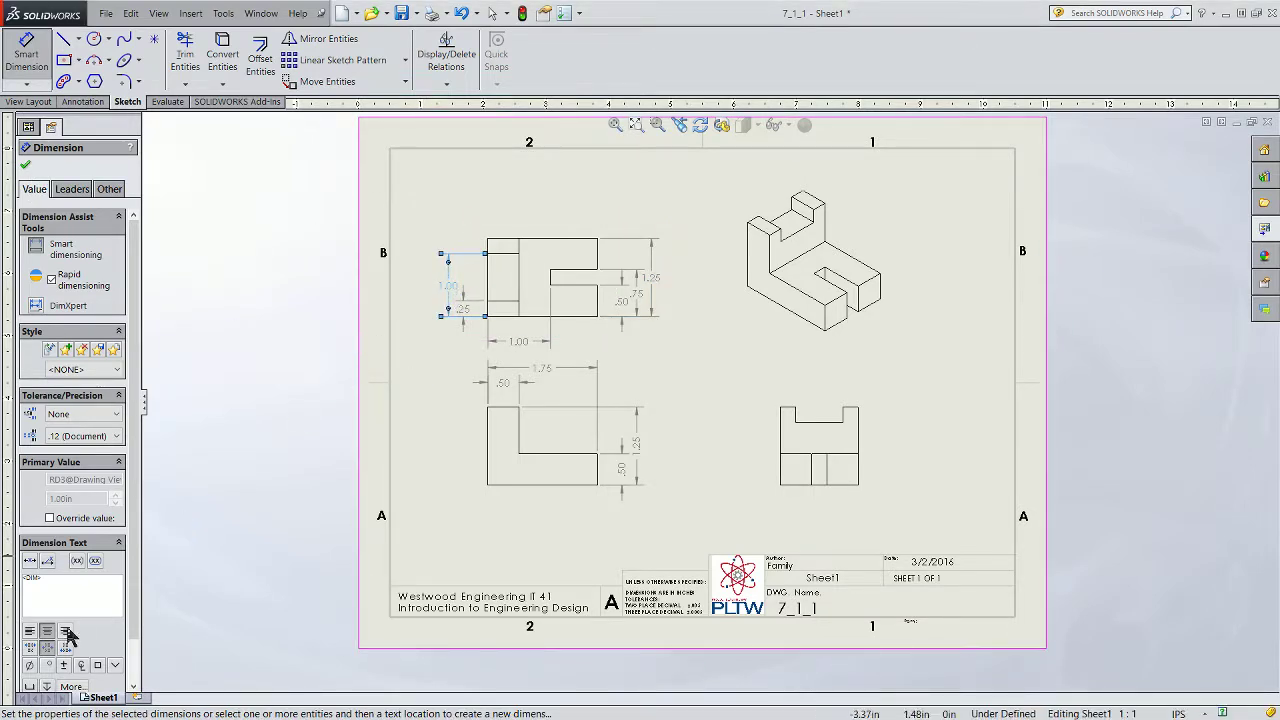
click(72, 189)
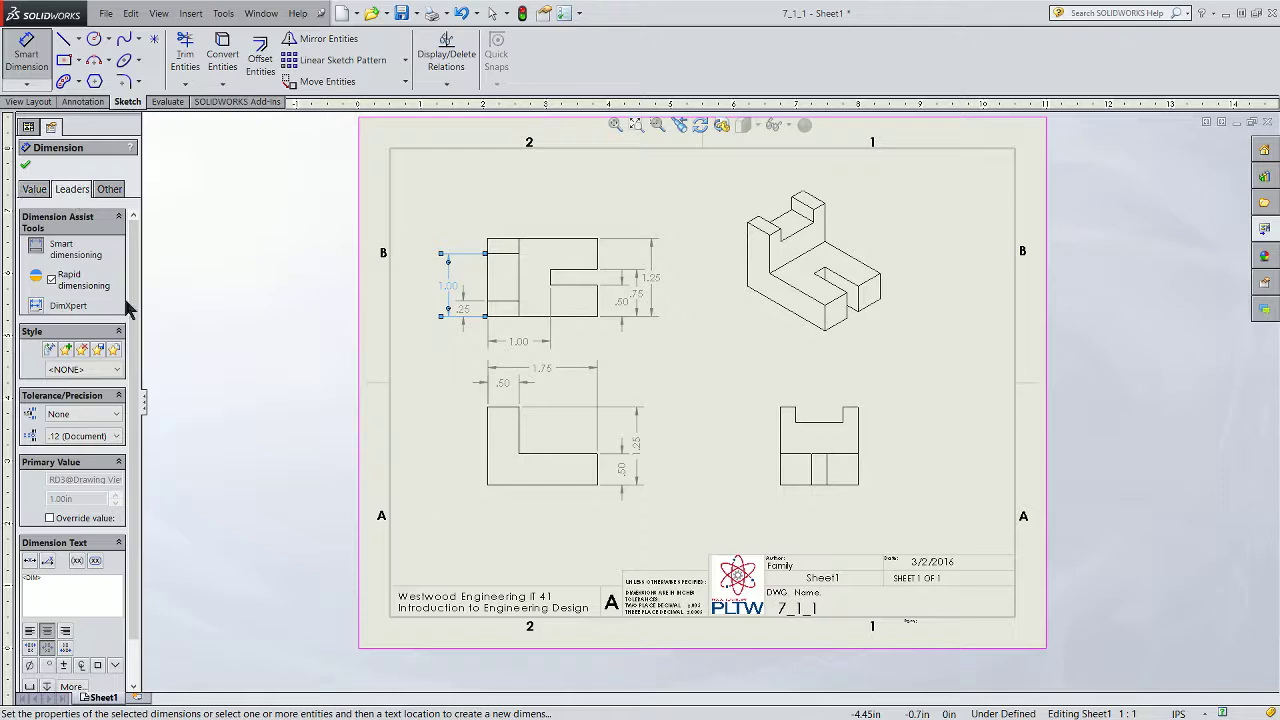
click(47, 606)
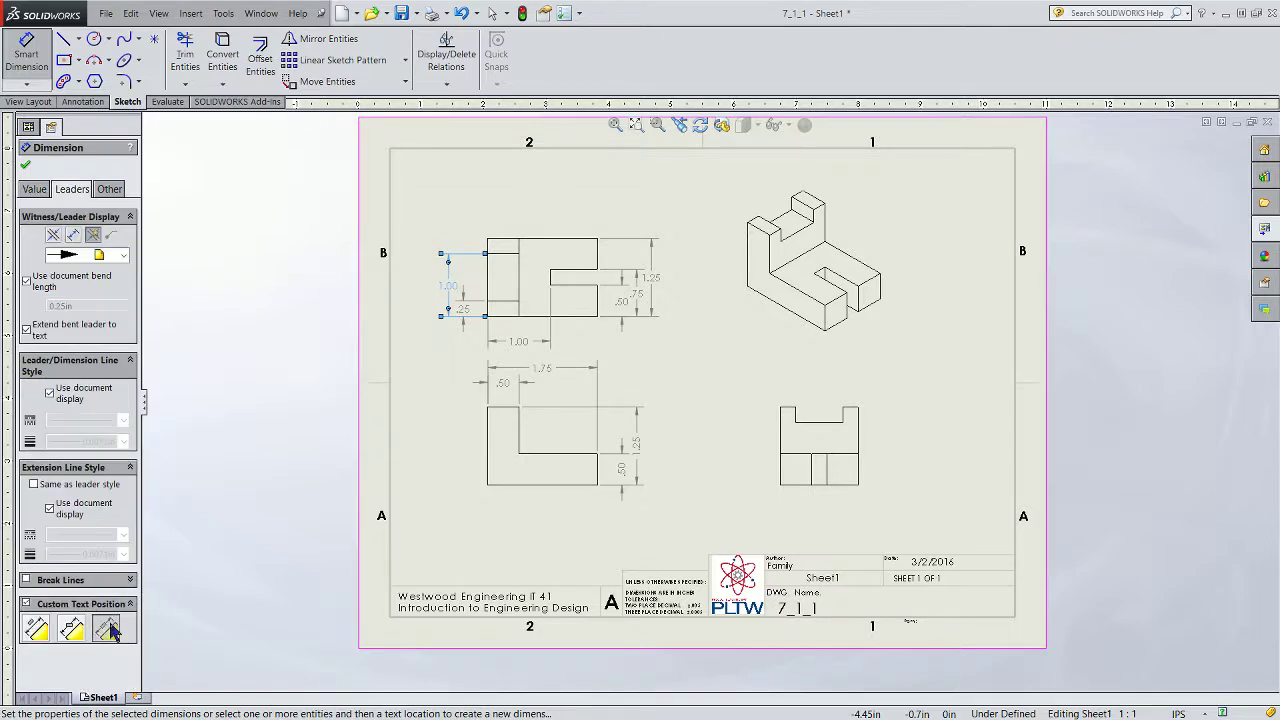
click(470, 318)
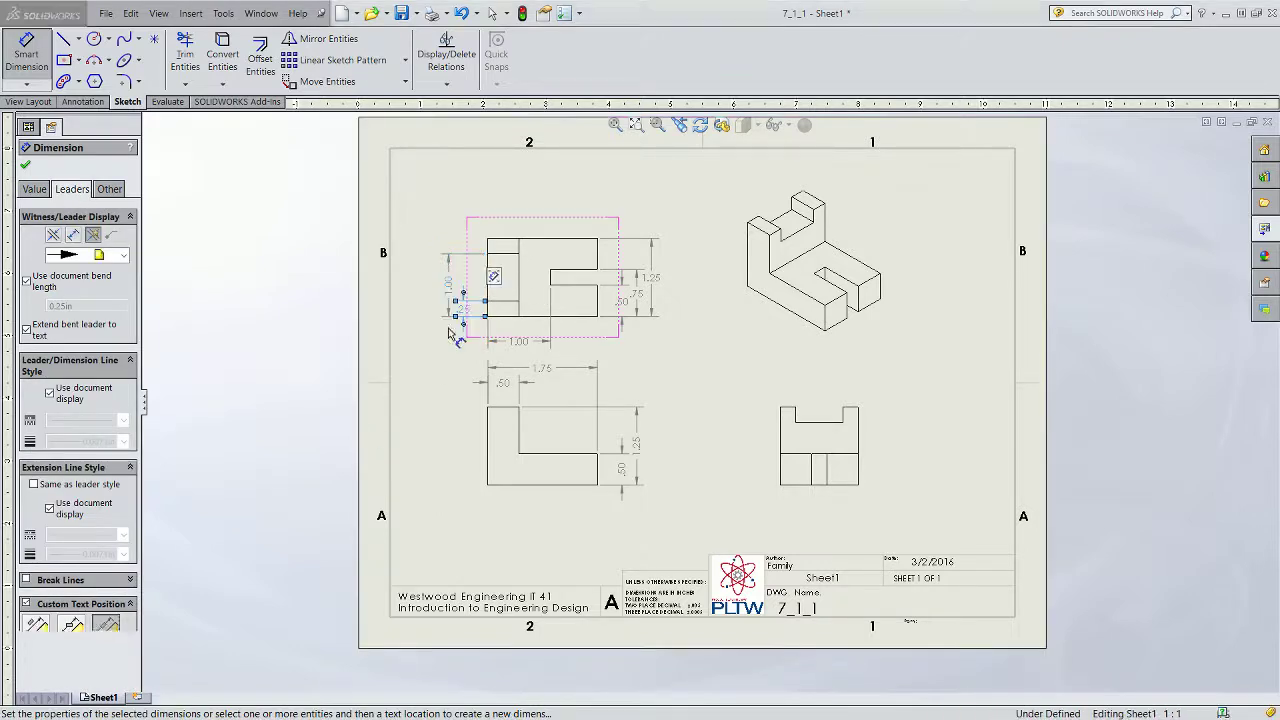
click(95, 606)
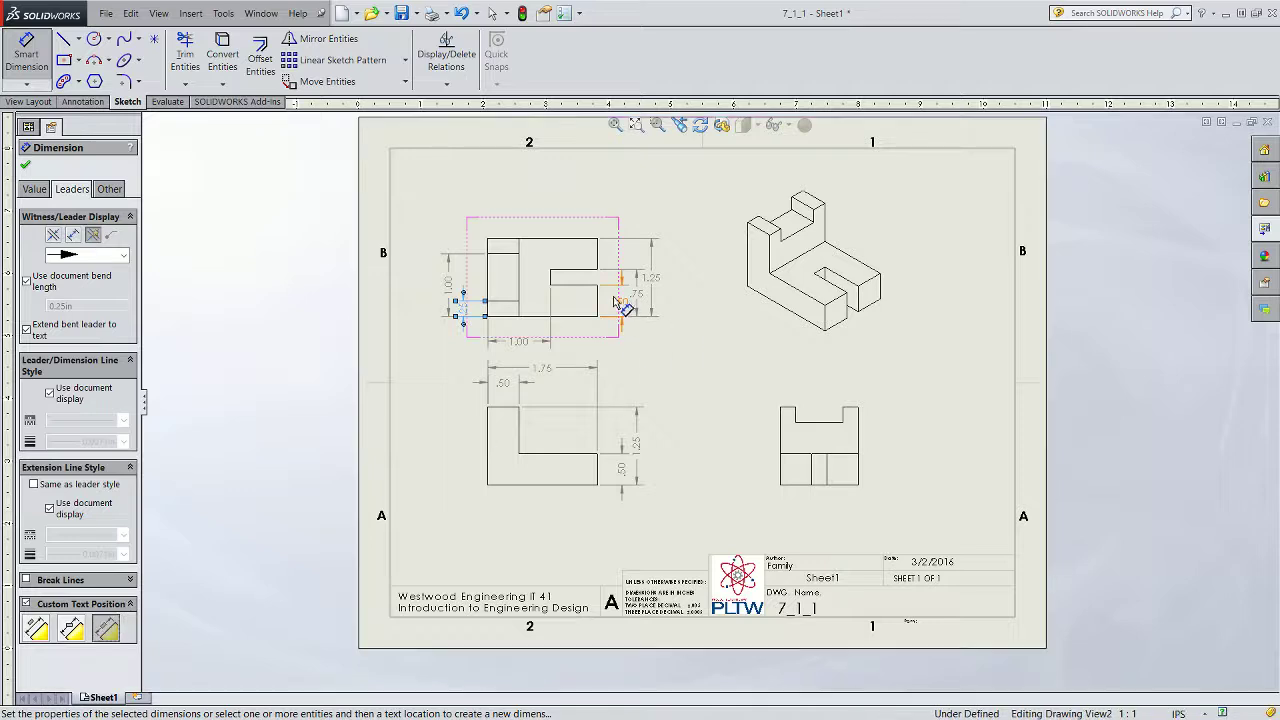
- Give the three vertical dimensions to the right of the top view a custom text position with a broken leader and aligned text
click(622, 303)
click(118, 606)
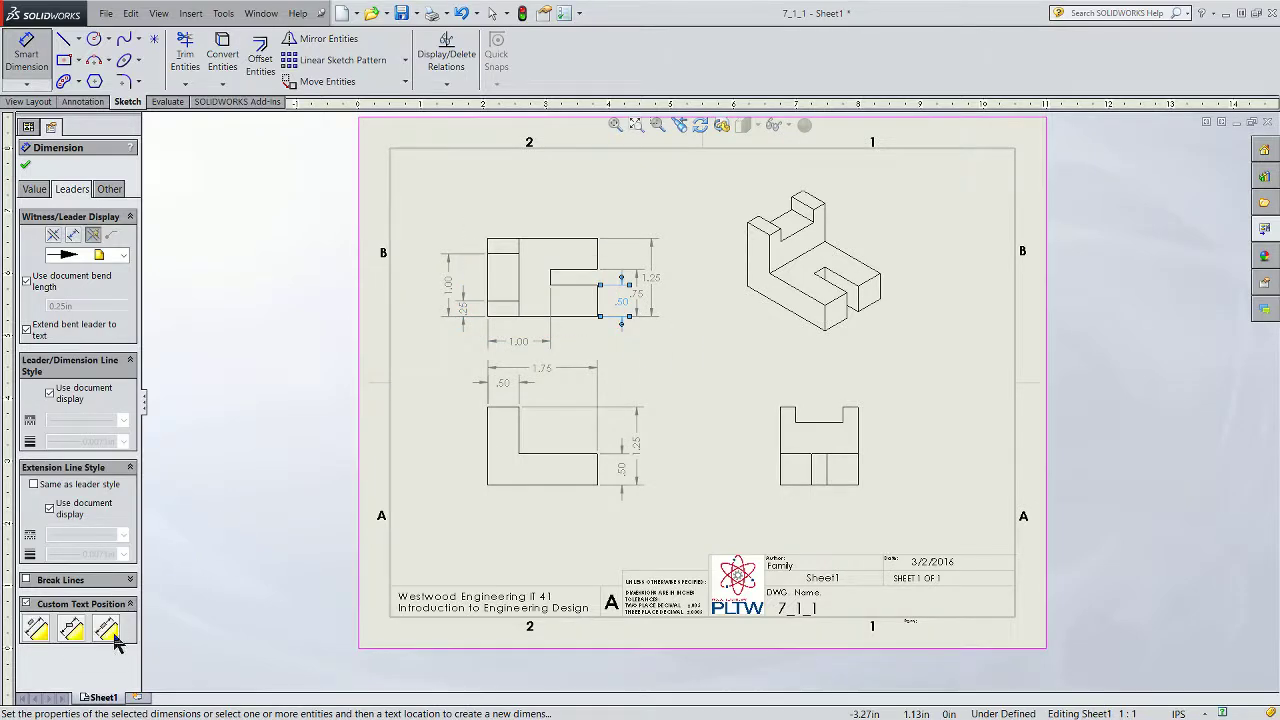
click(650, 310)
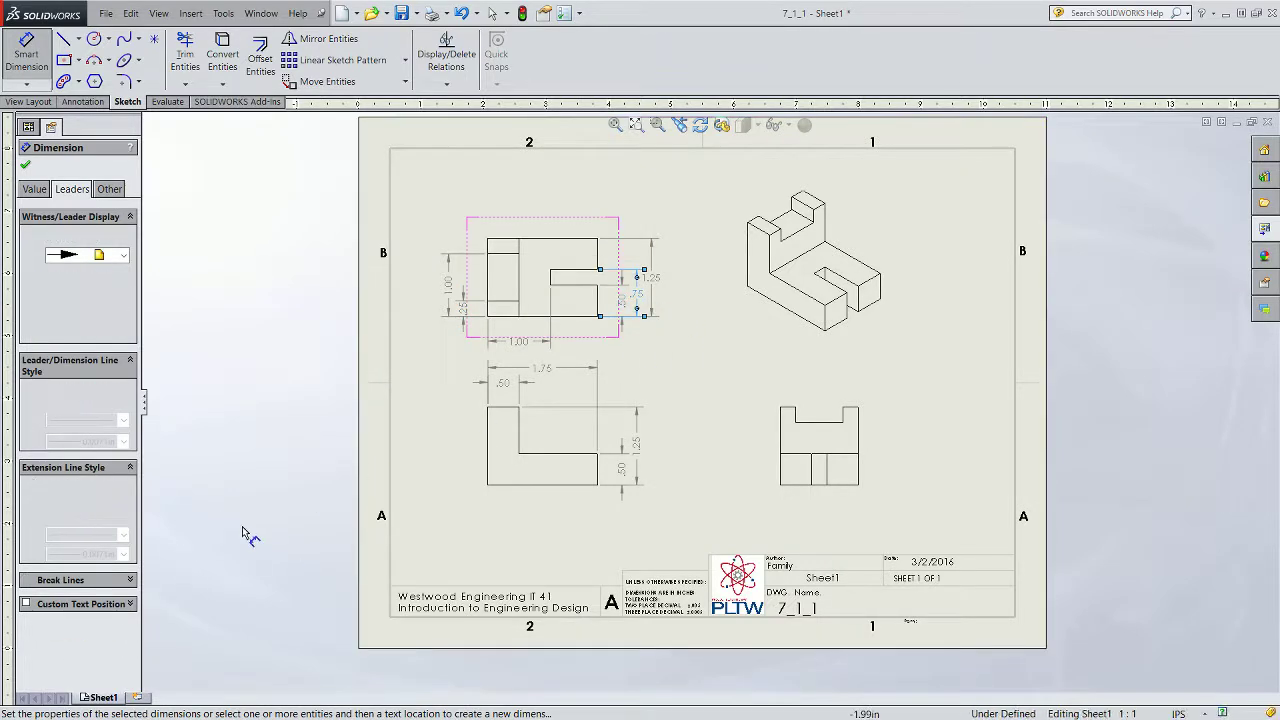
click(116, 604)
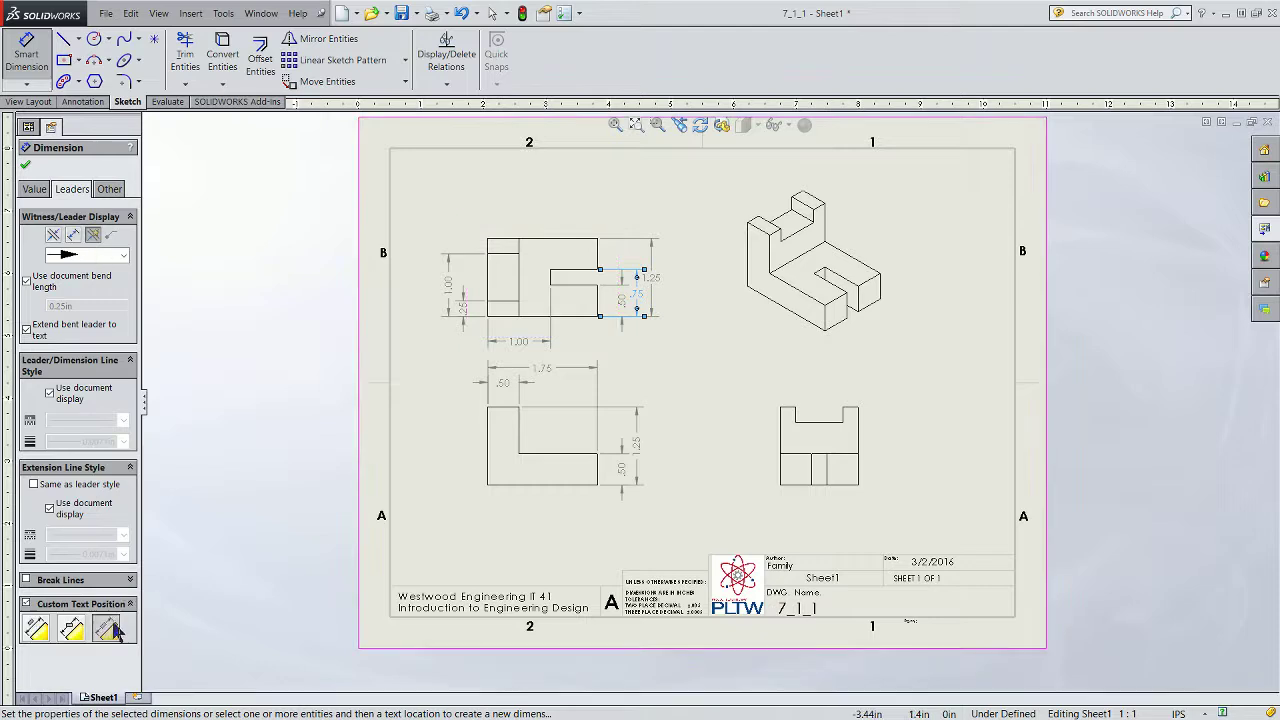
click(667, 288)
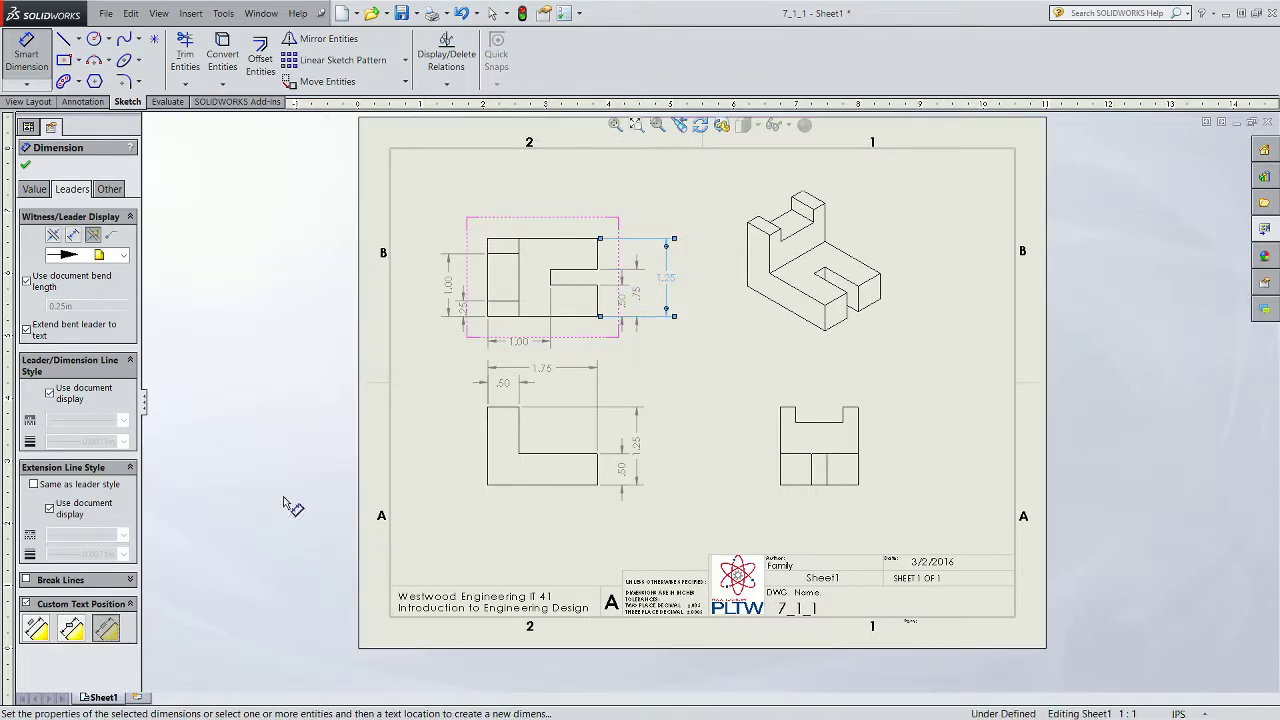
click(111, 607)
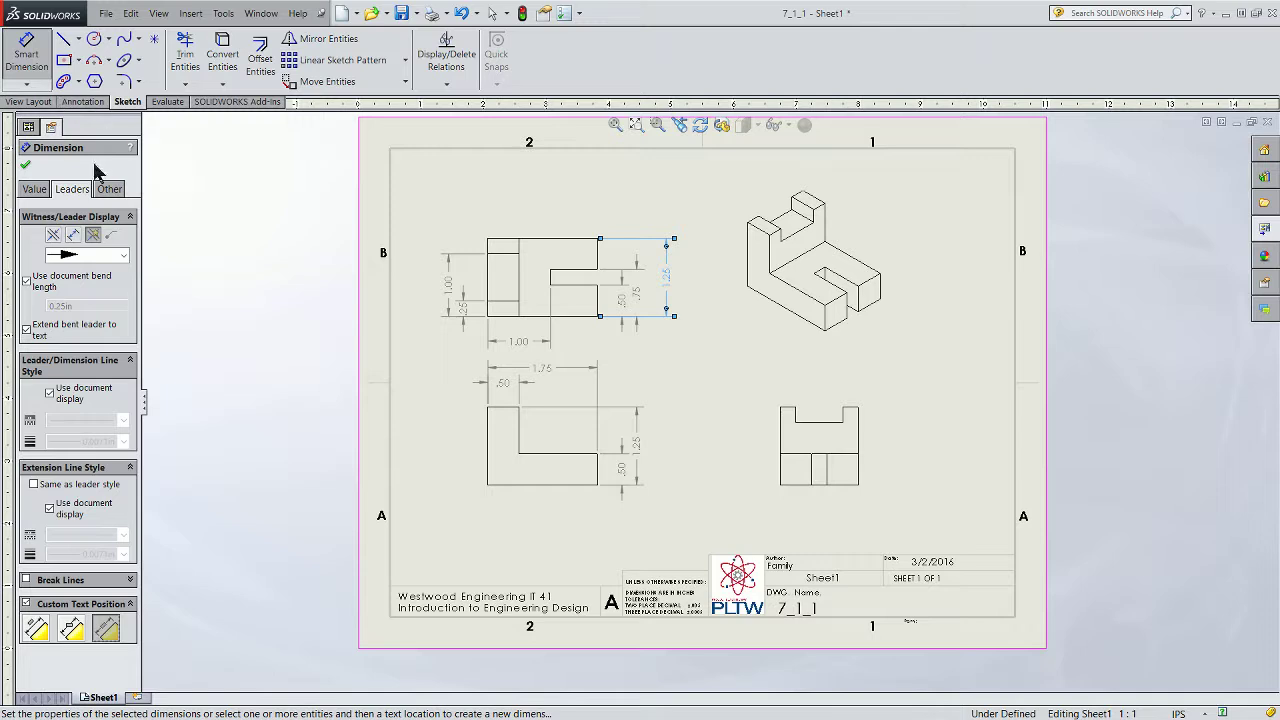
click(25, 165)
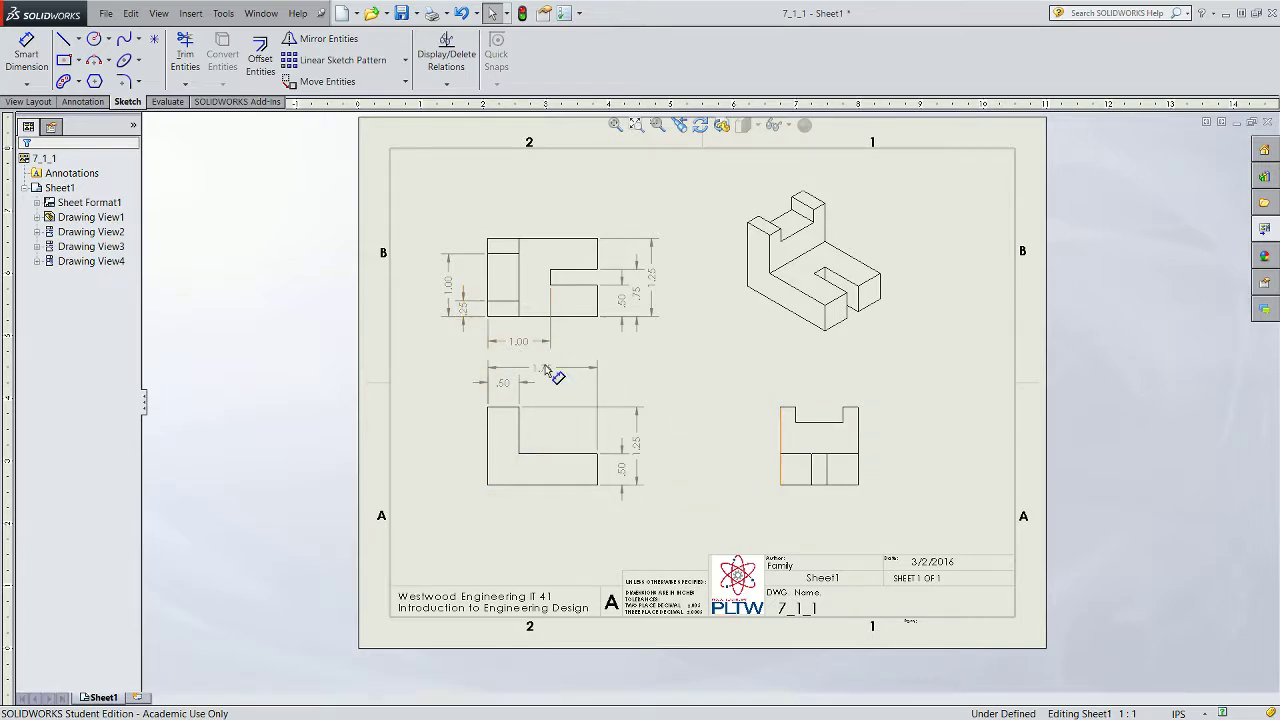
- Delete both notch dimensions to the left of the top view
click(465, 313)
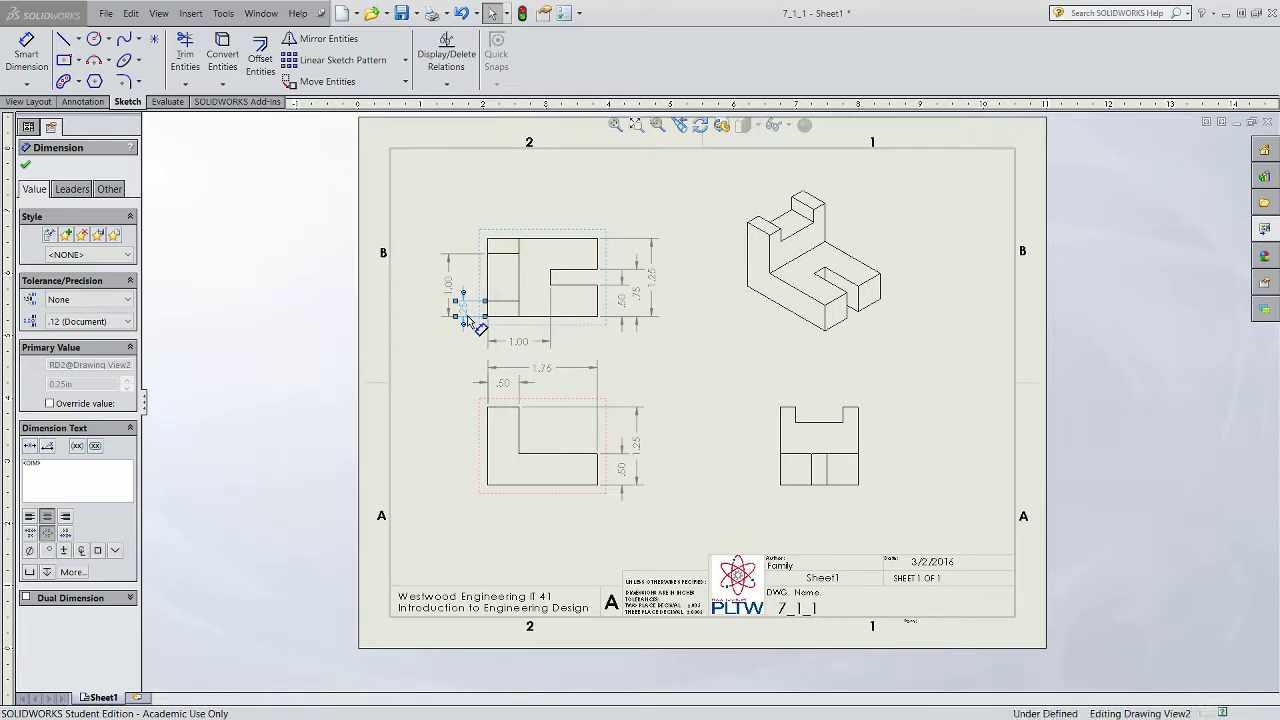
key(Delete)
click(448, 285)
key(Delete)
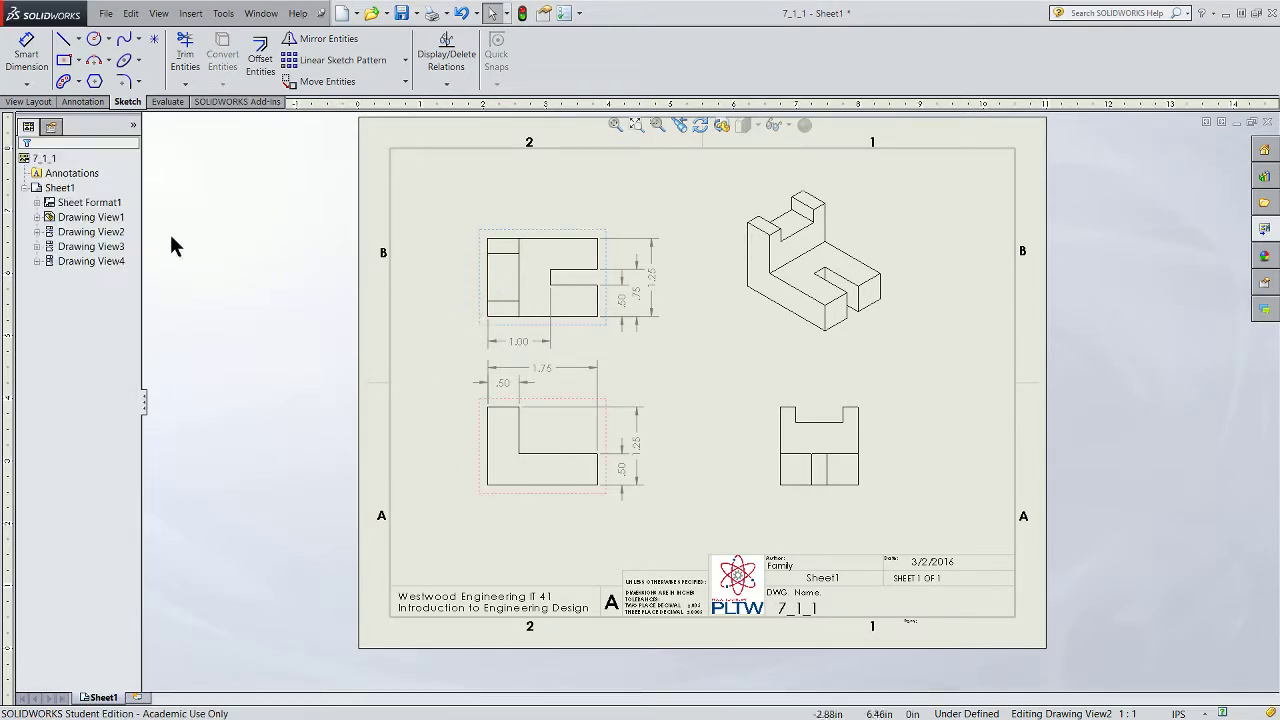
- Dimension both vertical edges of the upright's notch from the side view's left edge, placing the dimensions above the view
click(30, 64)
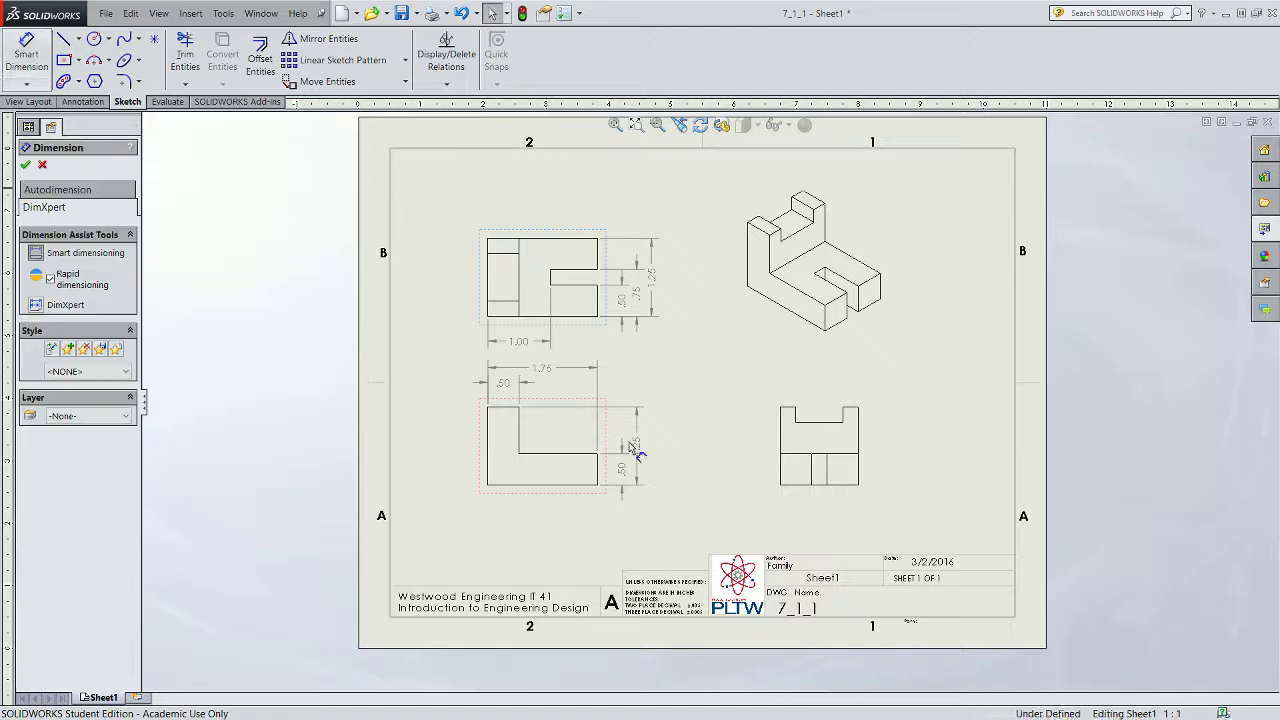
click(784, 425)
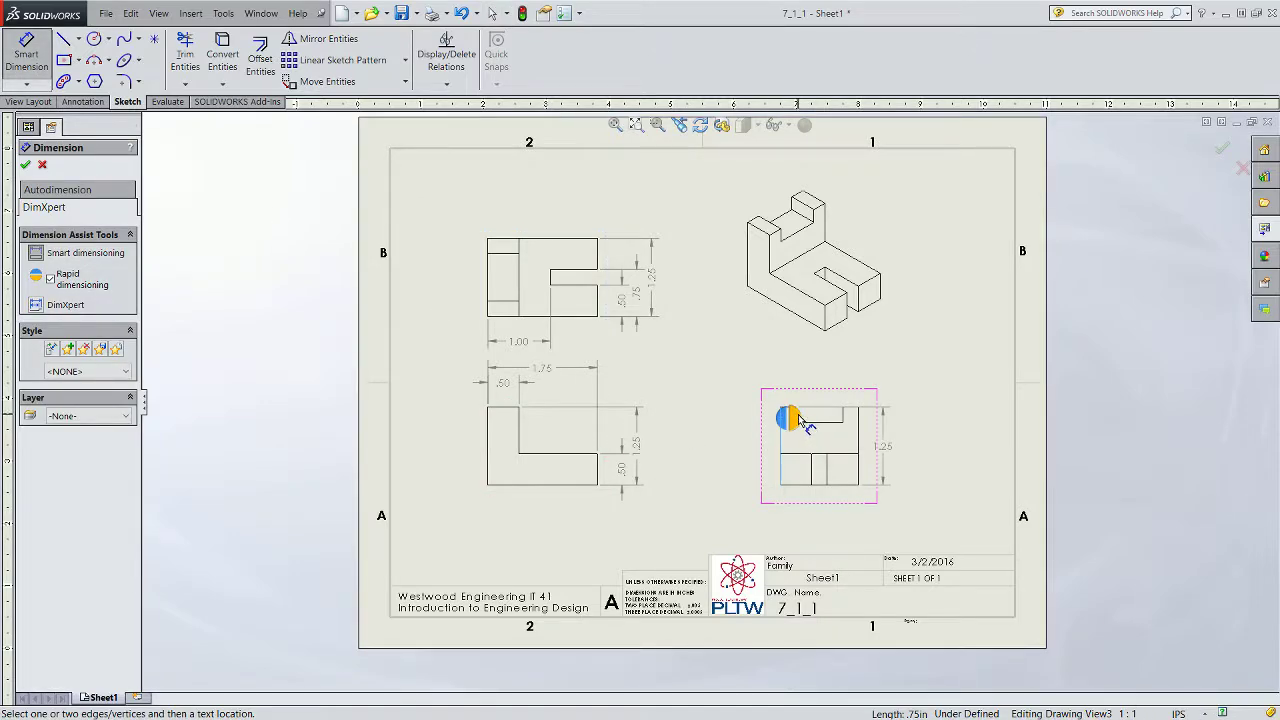
scroll(782, 422, down, 2)
click(762, 416)
click(770, 418)
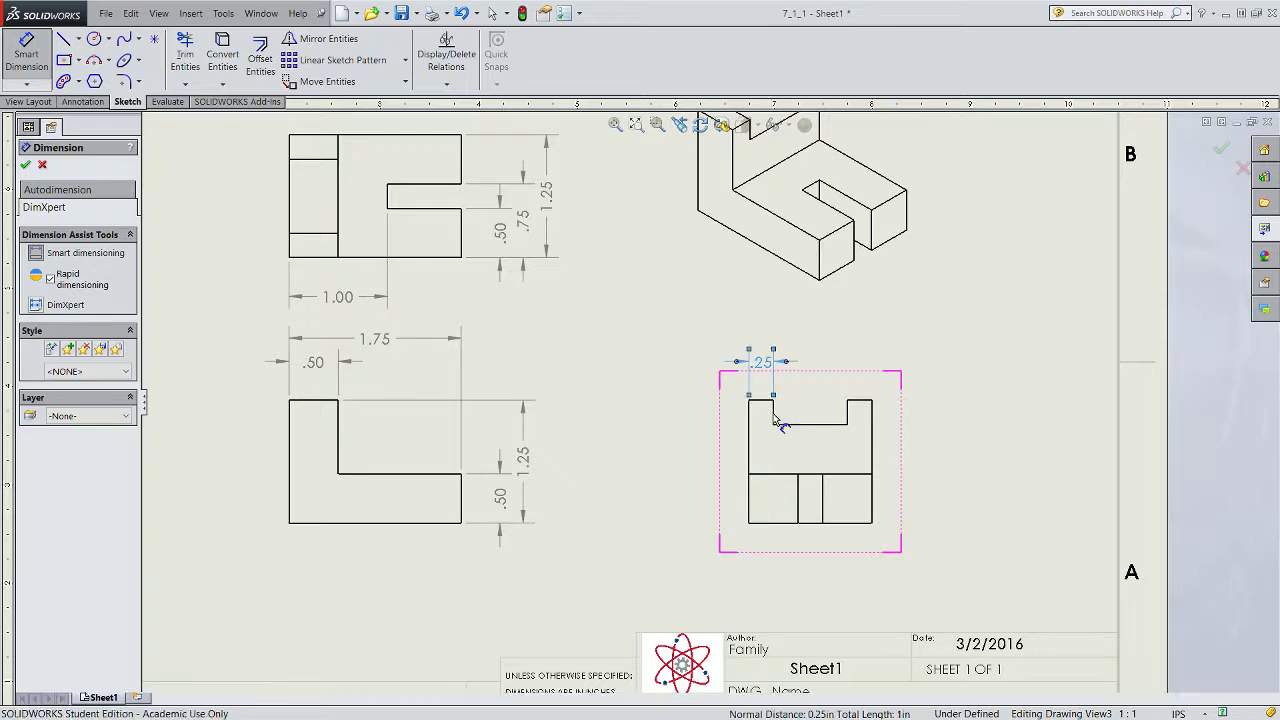
click(750, 424)
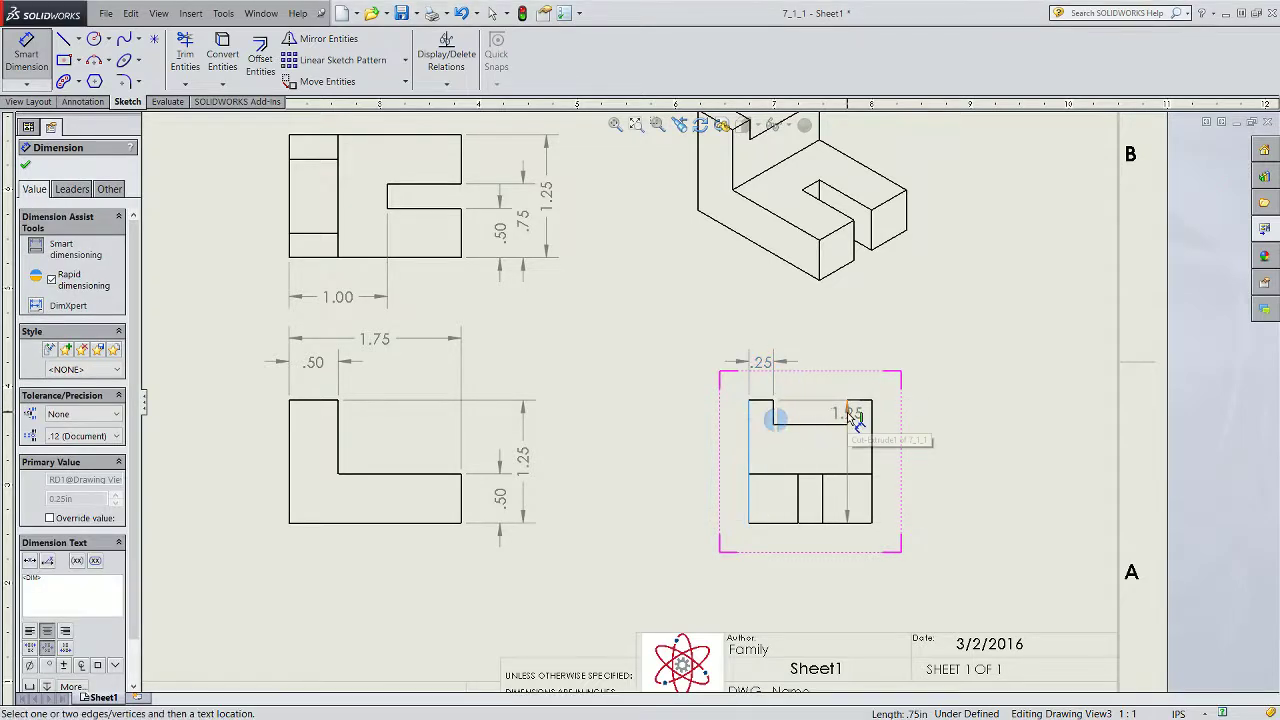
click(850, 414)
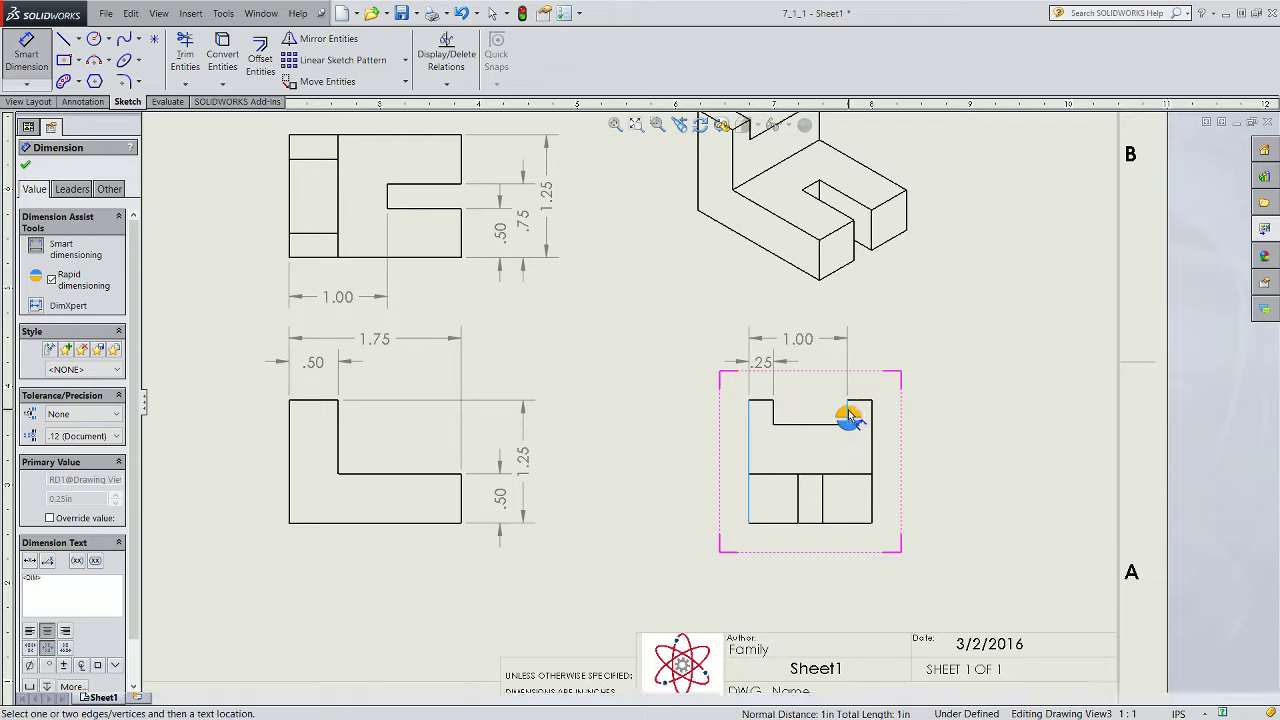
- Dimension the side view's overall width between its left and right edges, above the notch dimensions
click(755, 442)
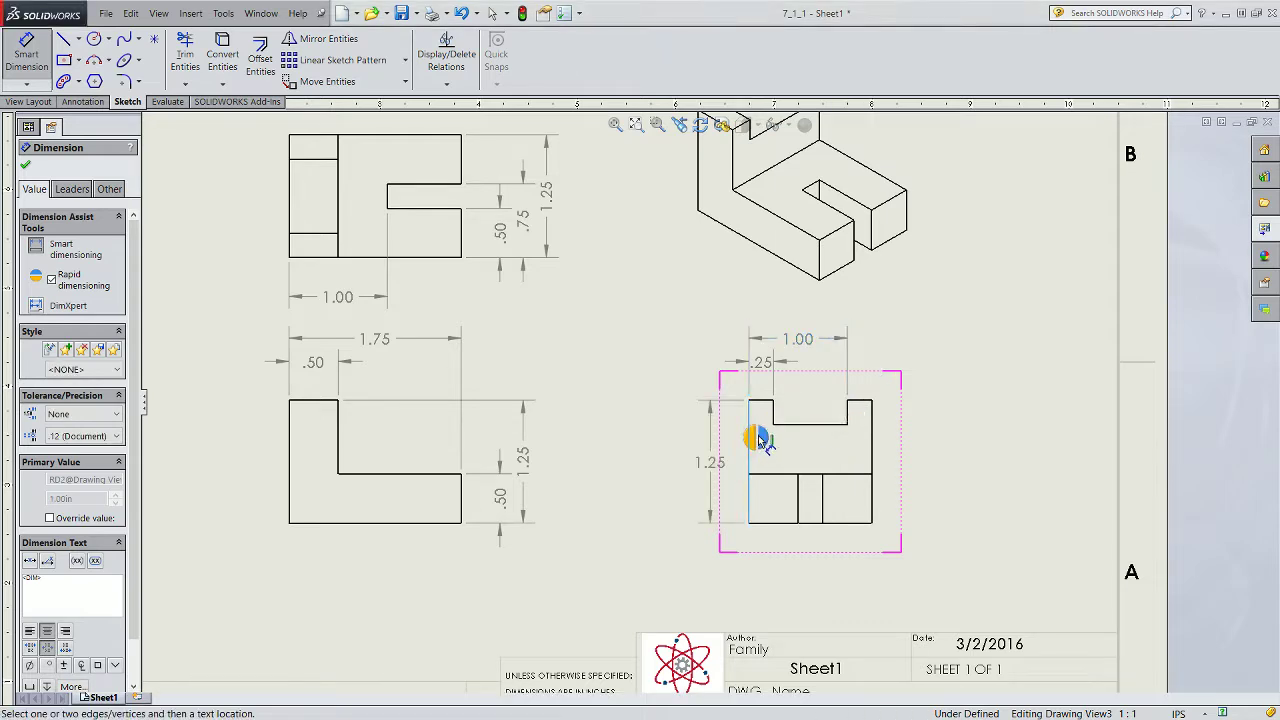
click(870, 418)
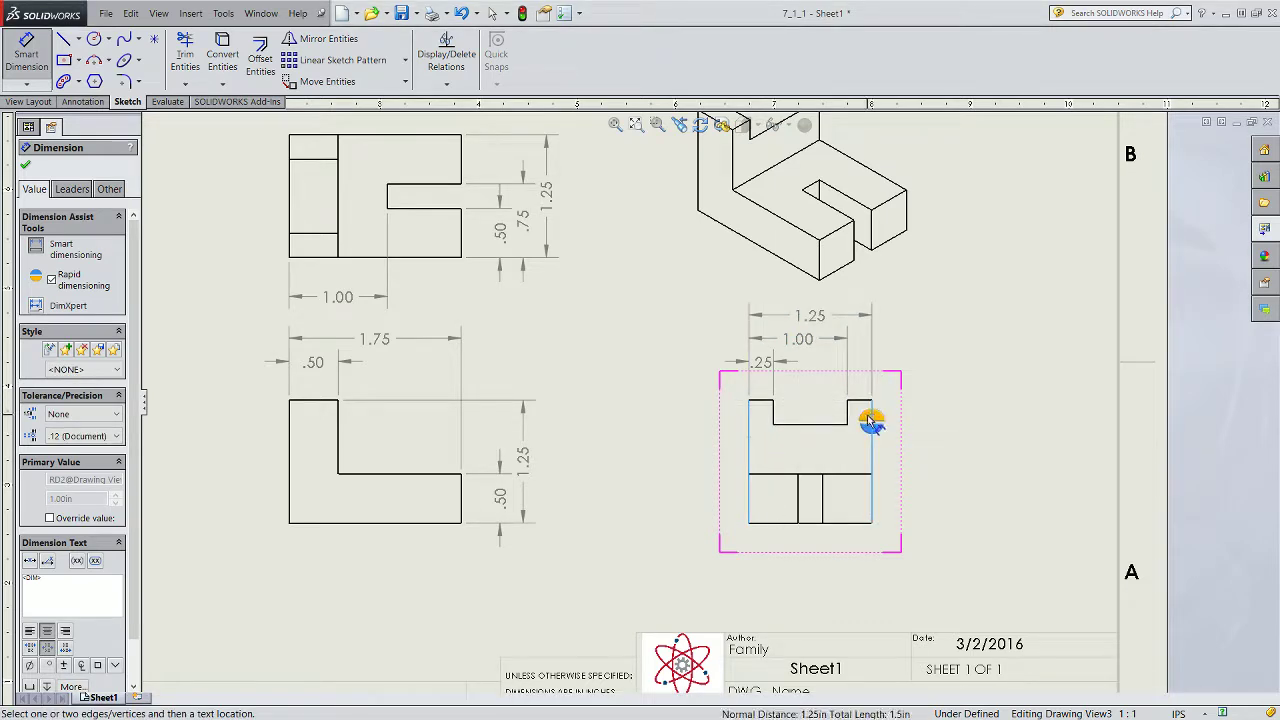
key(f)
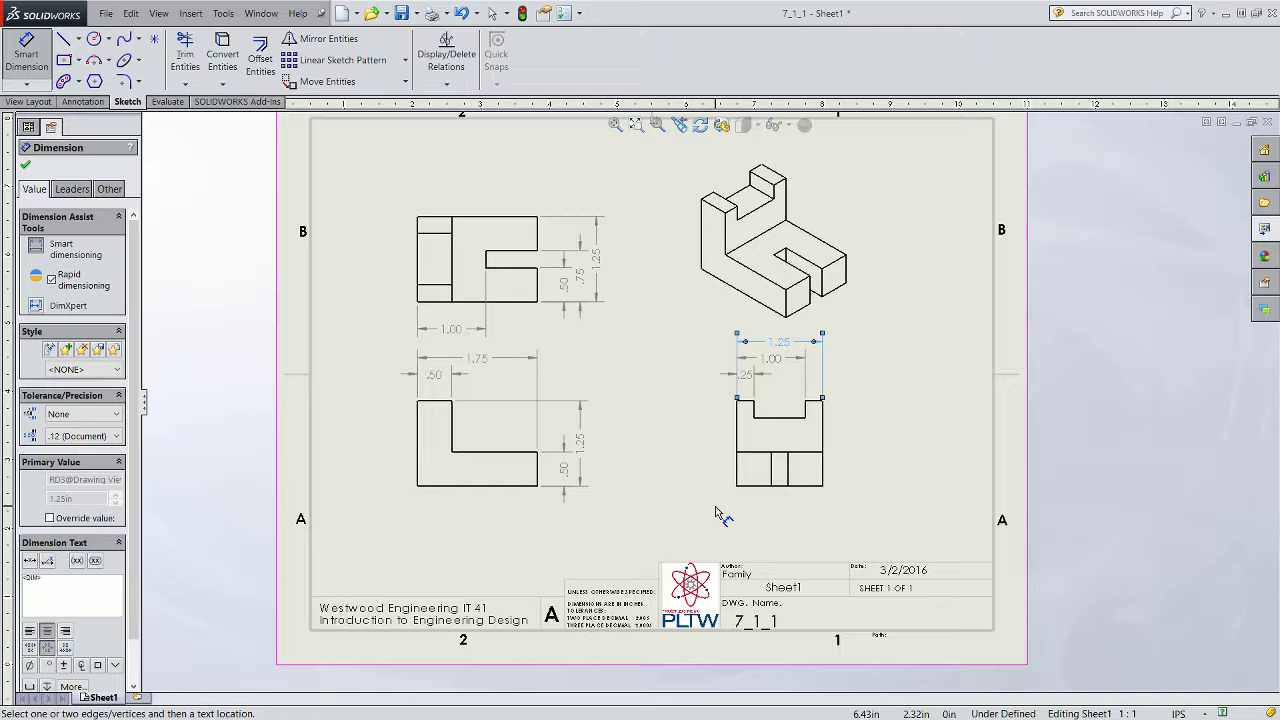
scroll(711, 406, up, 1)
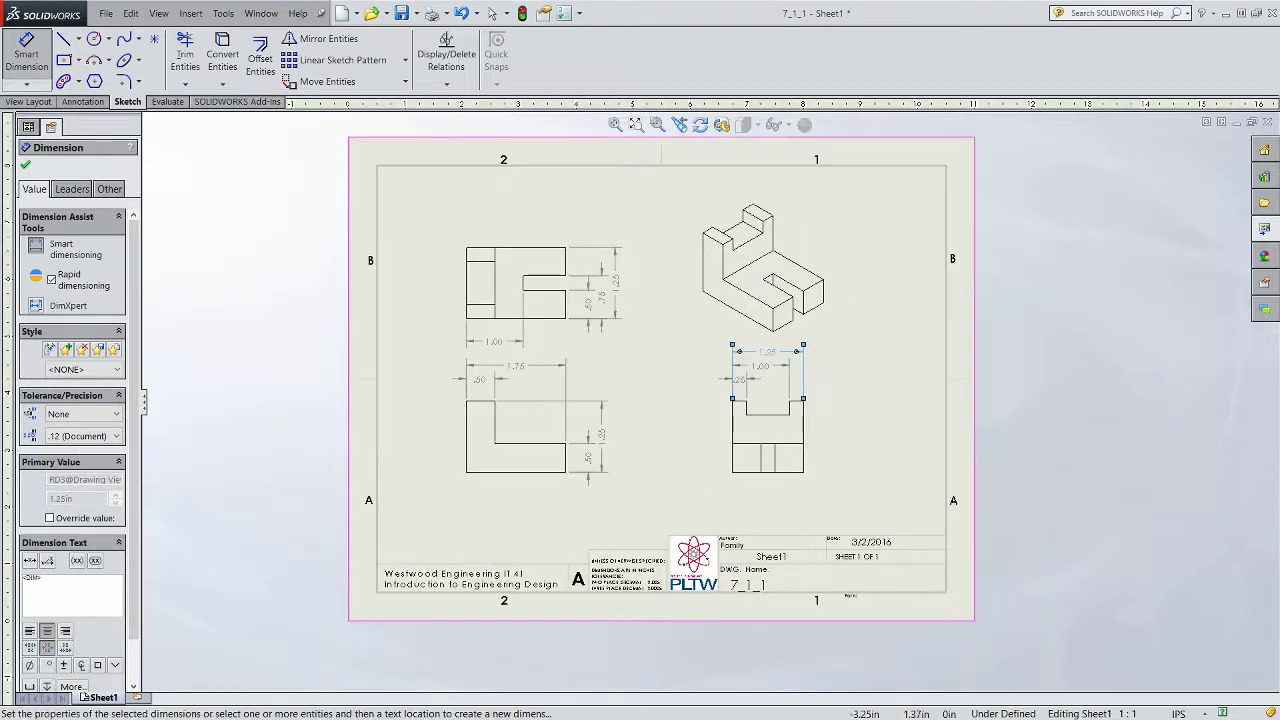